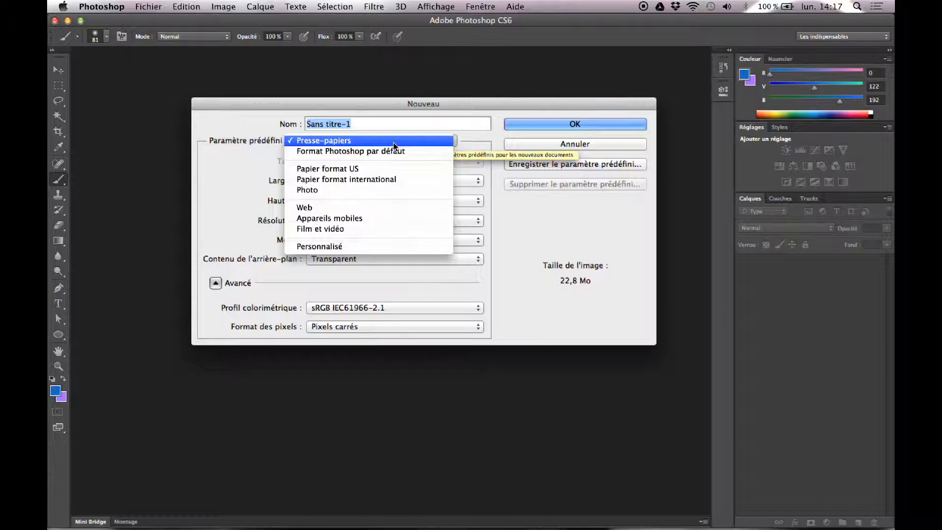
- Name the new document affiche_demo, keeping the Presse-papiers preset
click(392, 141)
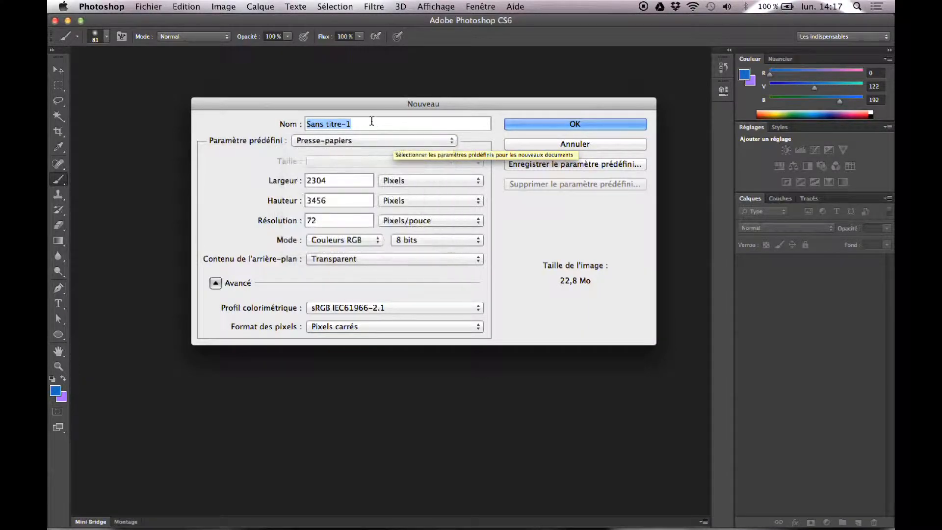
text(aff)
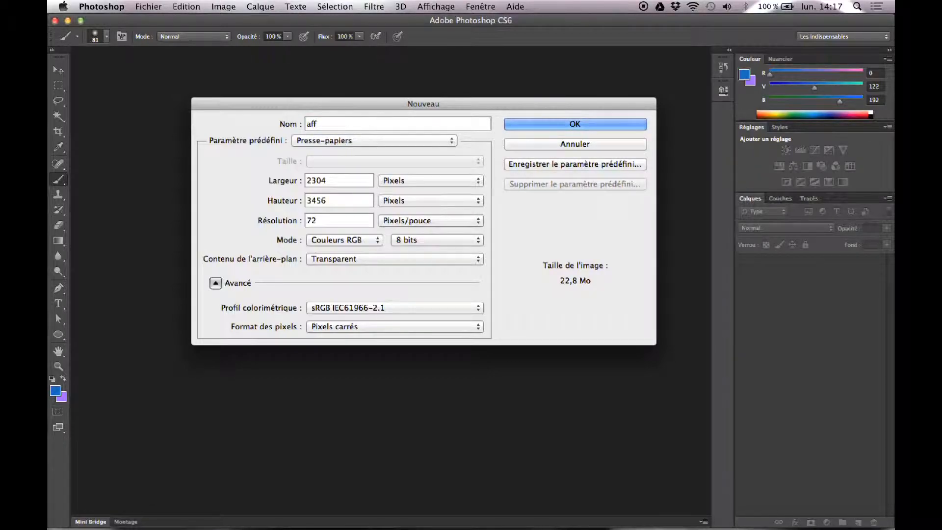
text(iche_demo)
click(352, 142)
click(351, 143)
- Switch the new document's dimensions to centimetres and on to millimetres, and apply the Papier format international preset in A4
click(409, 182)
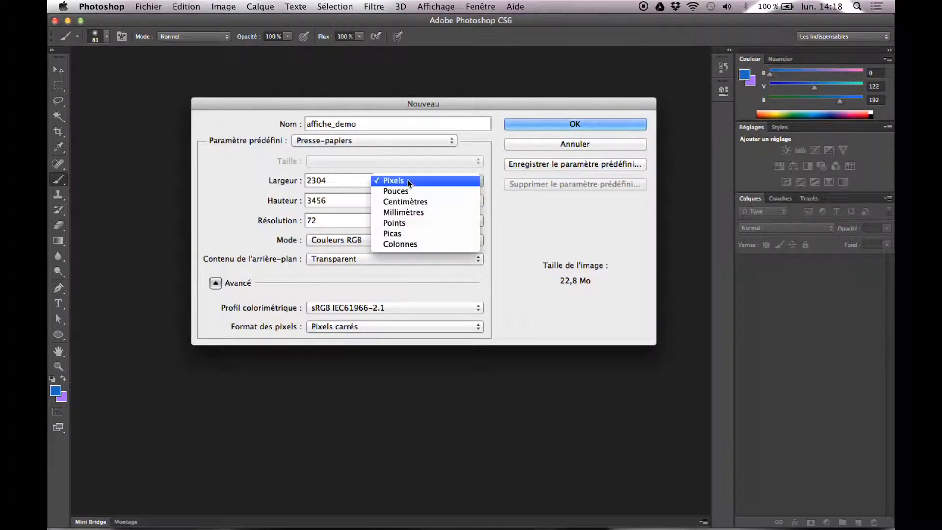
click(417, 201)
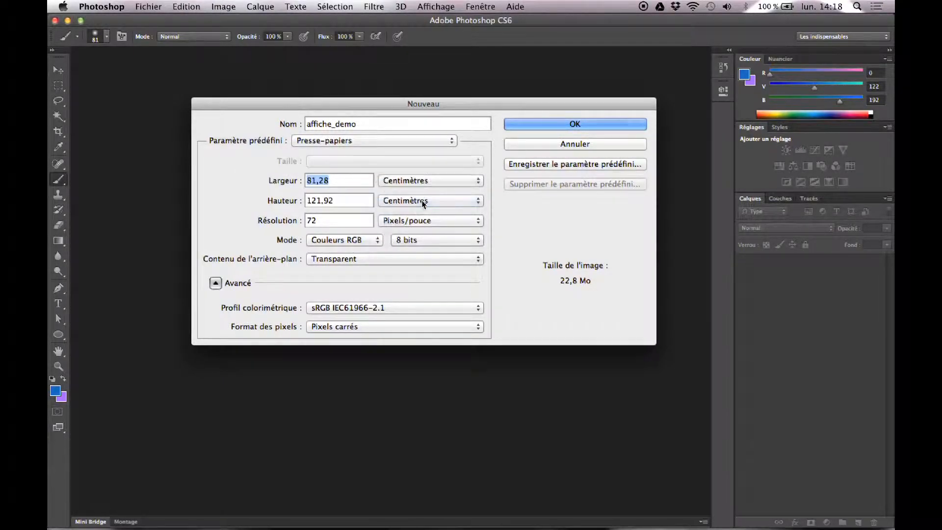
click(425, 186)
click(425, 192)
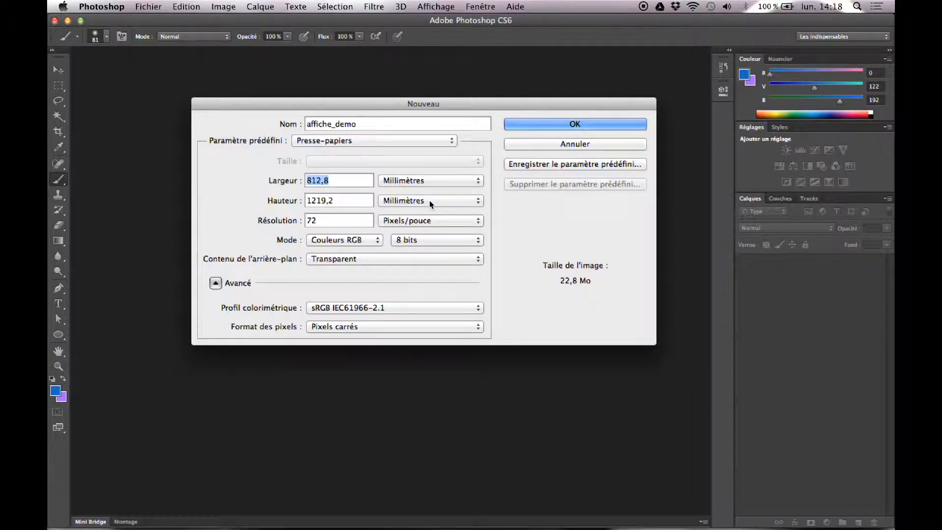
click(413, 143)
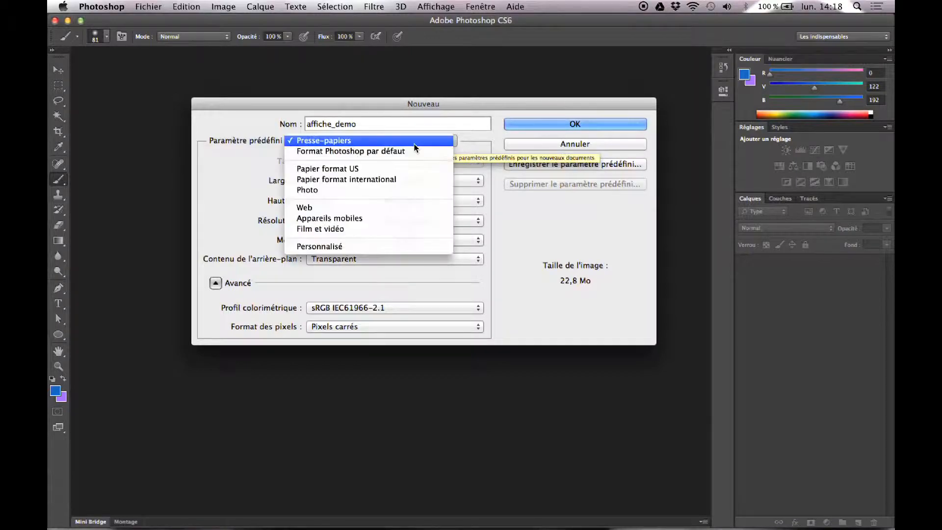
click(408, 180)
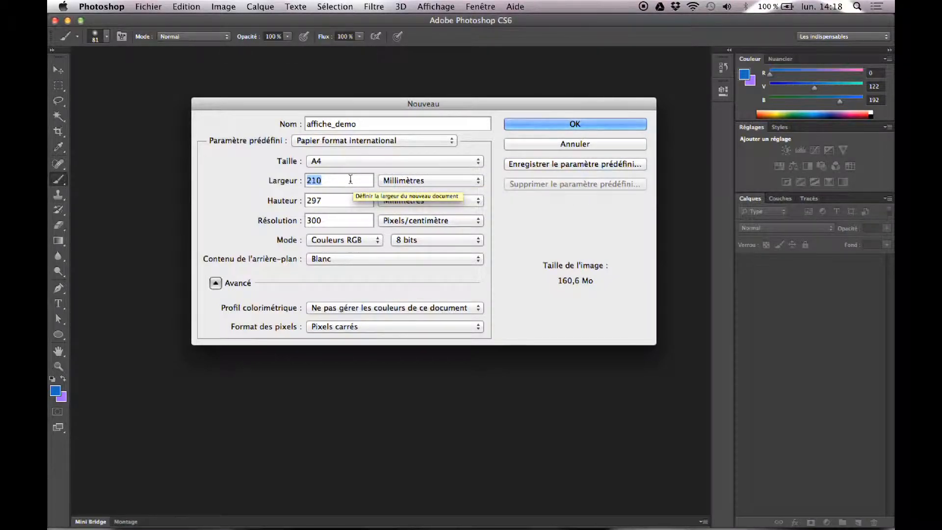
- Try a resolution of 72 for the new document and replace it with 150 pixels per centimetre
double_click(335, 221)
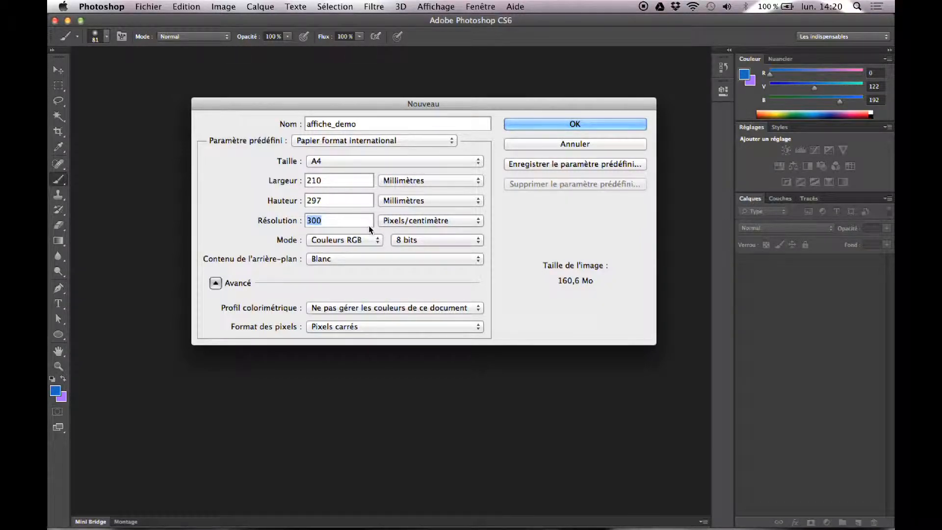
text(72)
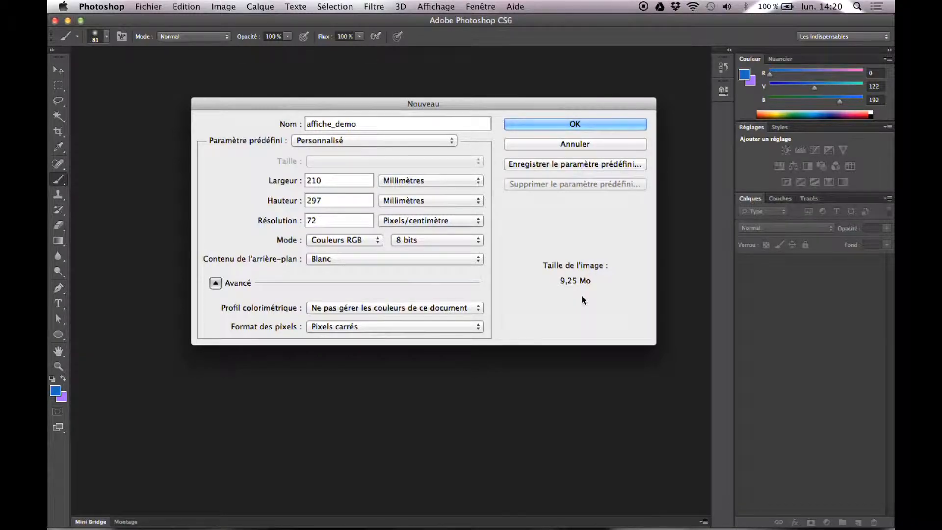
key(BackSpace)
key(BackSpace)
text(150)
- Set the new document's colour mode to Couleurs CMJN and its background content to Transparent
click(364, 244)
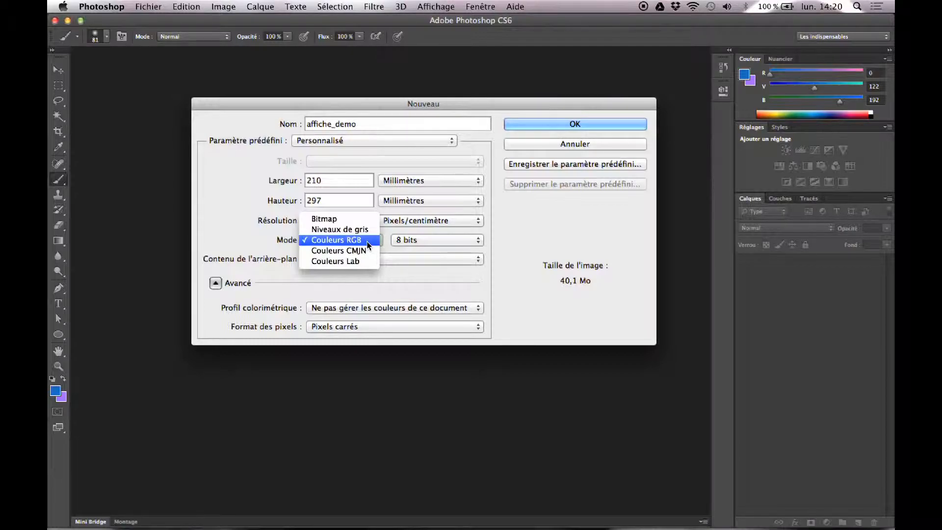
click(368, 242)
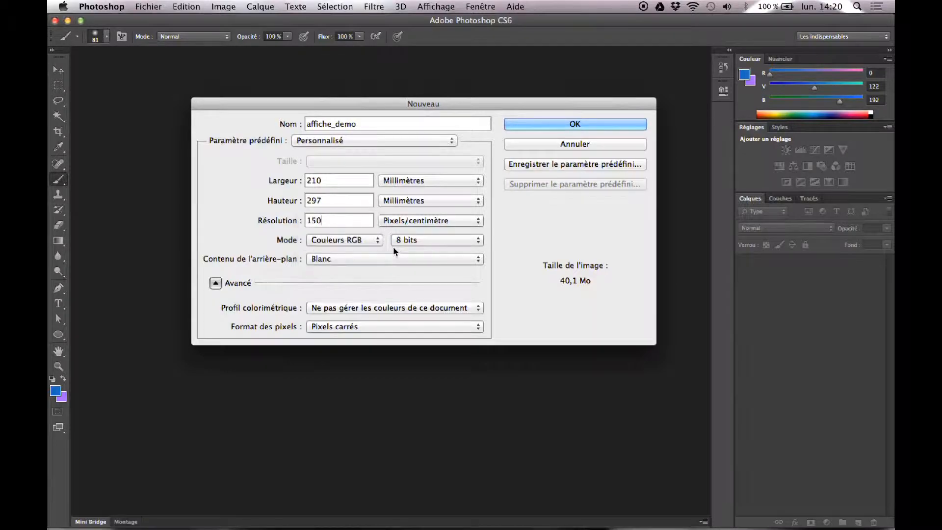
click(369, 240)
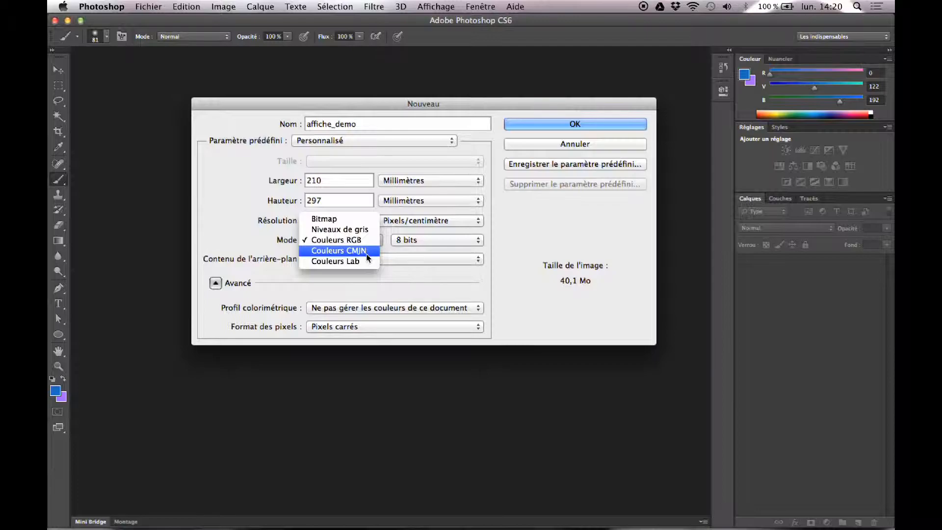
click(405, 254)
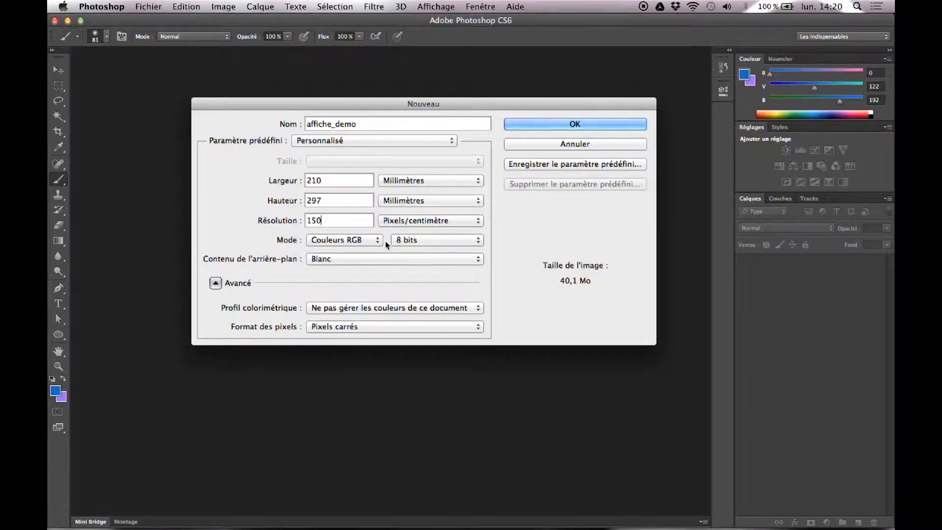
click(369, 241)
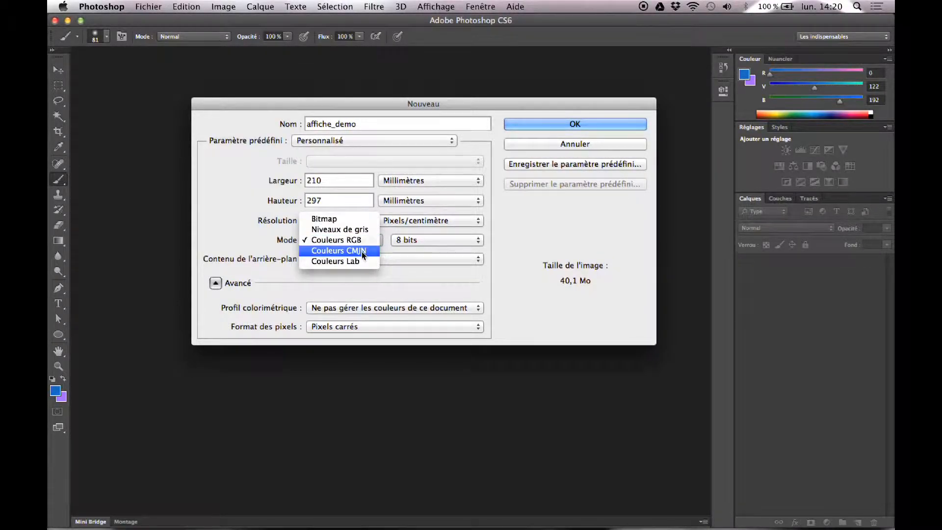
click(362, 251)
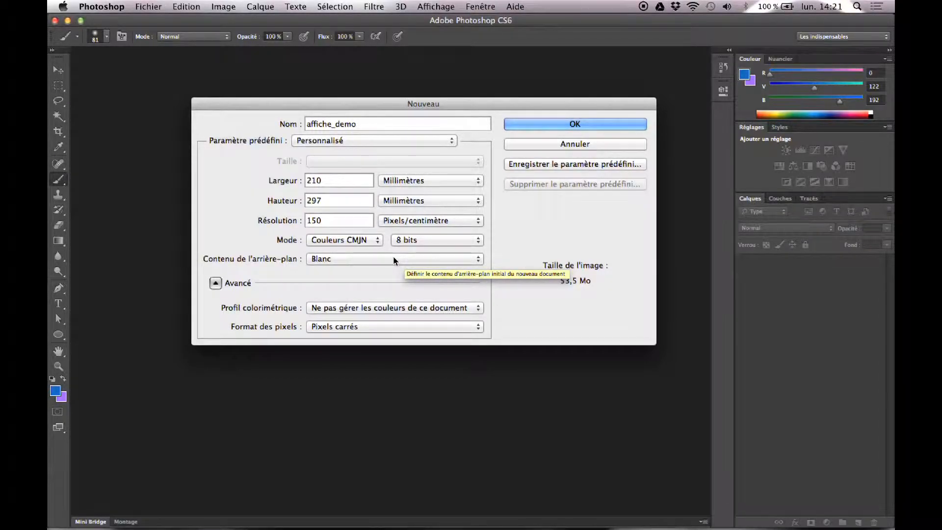
click(393, 259)
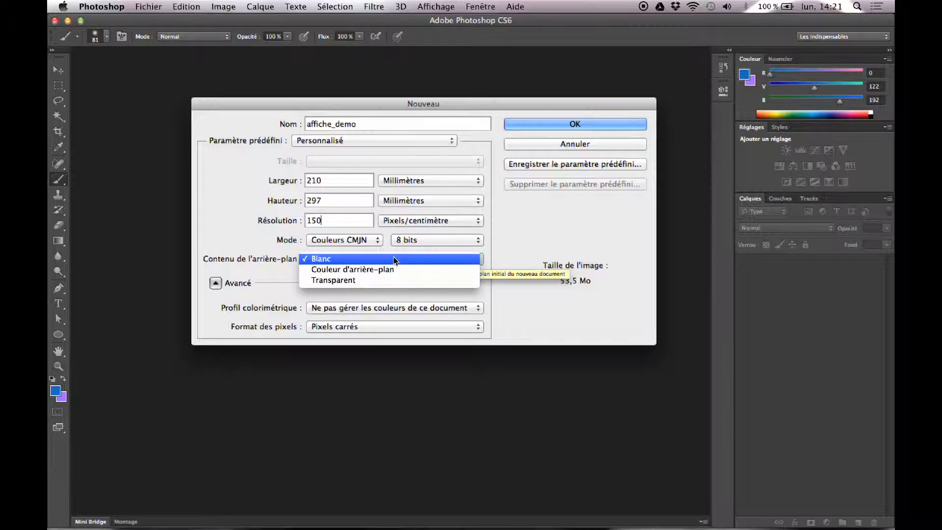
click(387, 284)
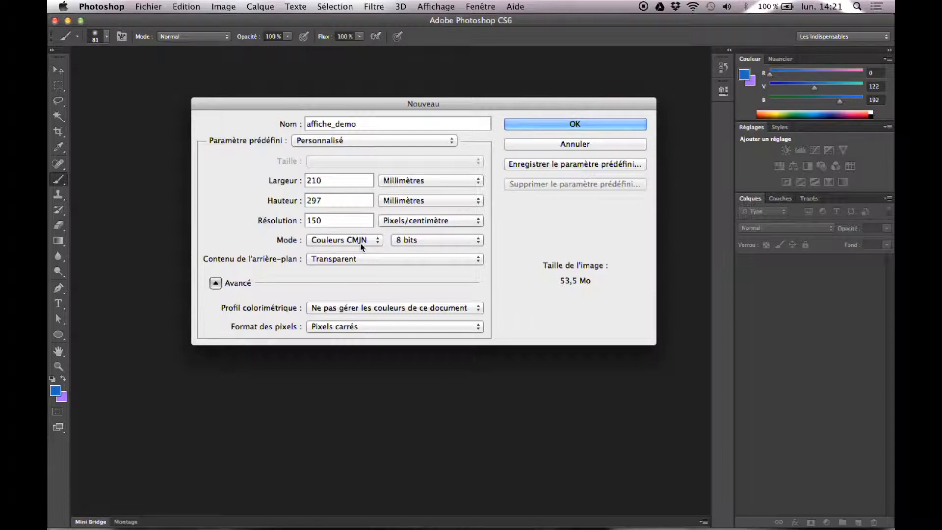
- Apply the Web preset with the 1 024 x 768 size and create the document
click(364, 142)
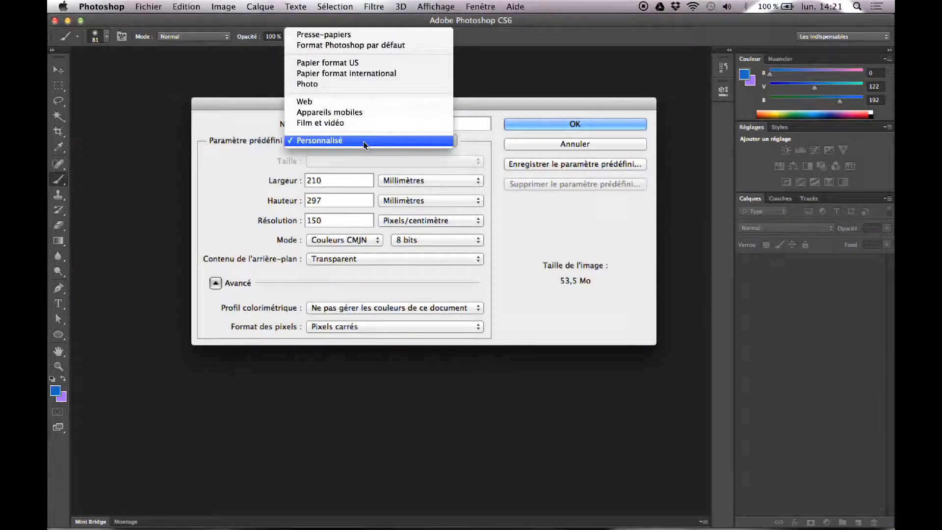
click(352, 104)
click(382, 161)
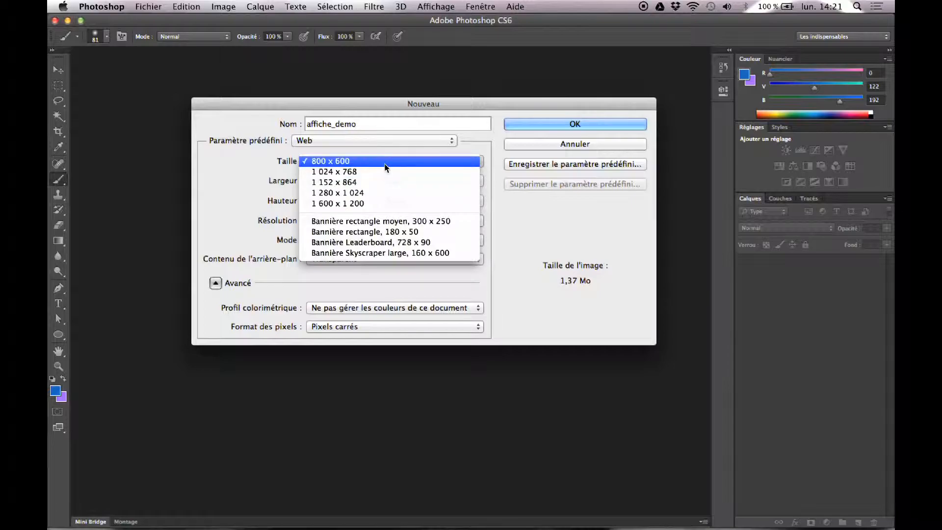
click(386, 173)
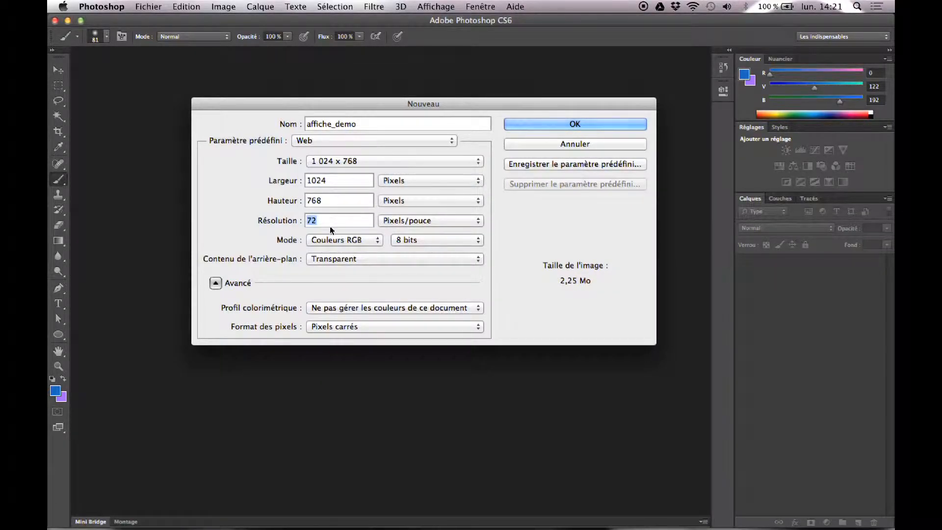
click(364, 239)
click(447, 282)
click(548, 125)
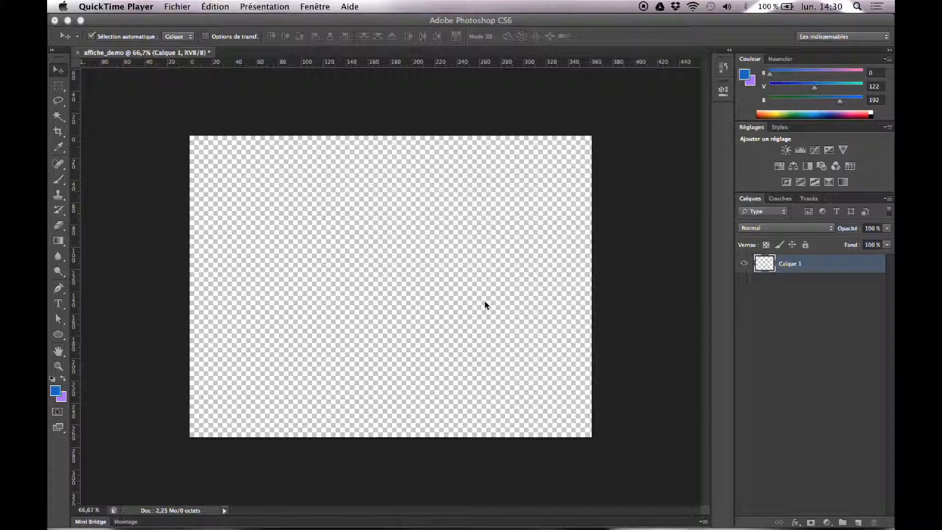
click(796, 273)
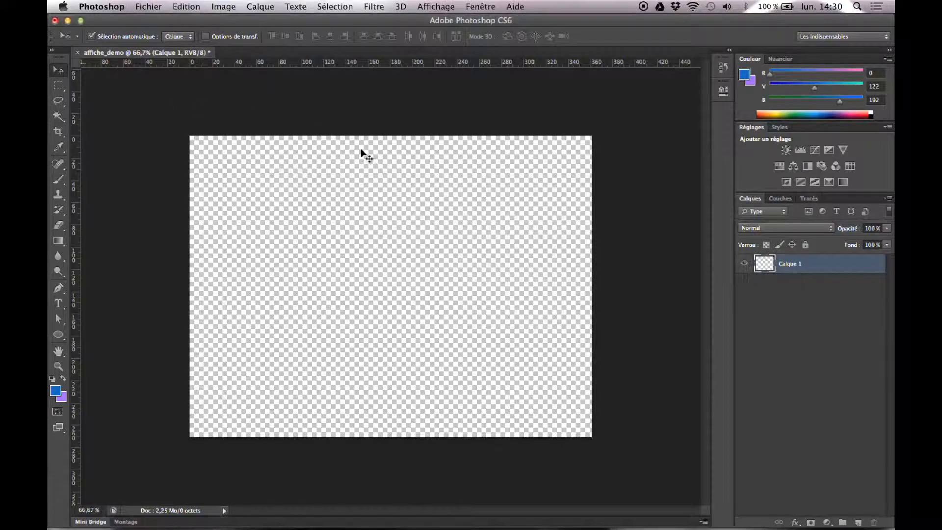
- Open IMG_2875.jpg and IMG_9261.JPG from the AFFICHE VENISE folder, discarding their embedded colour profiles
click(146, 8)
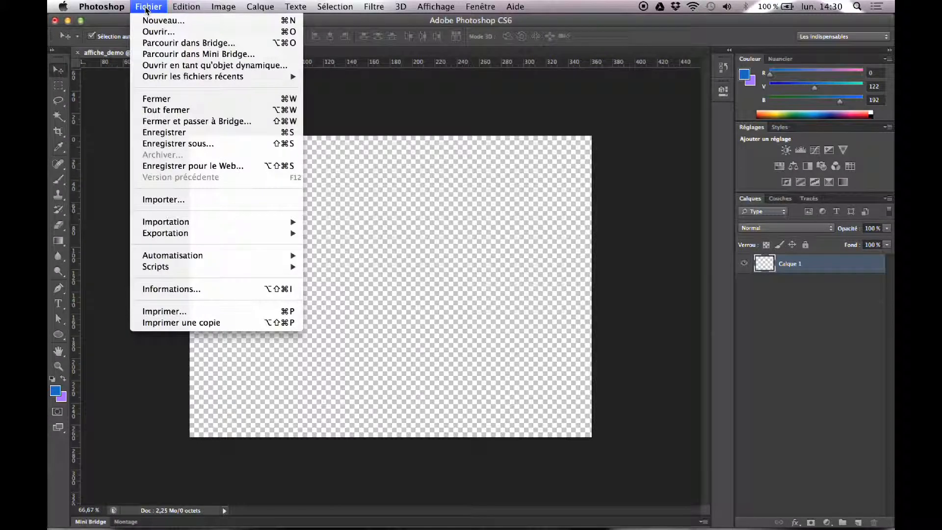
key(super+o)
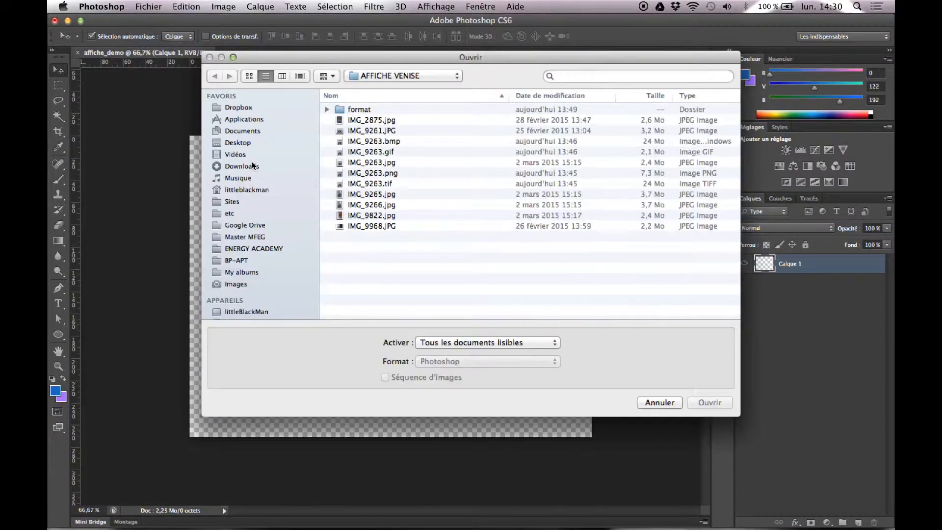
click(391, 124)
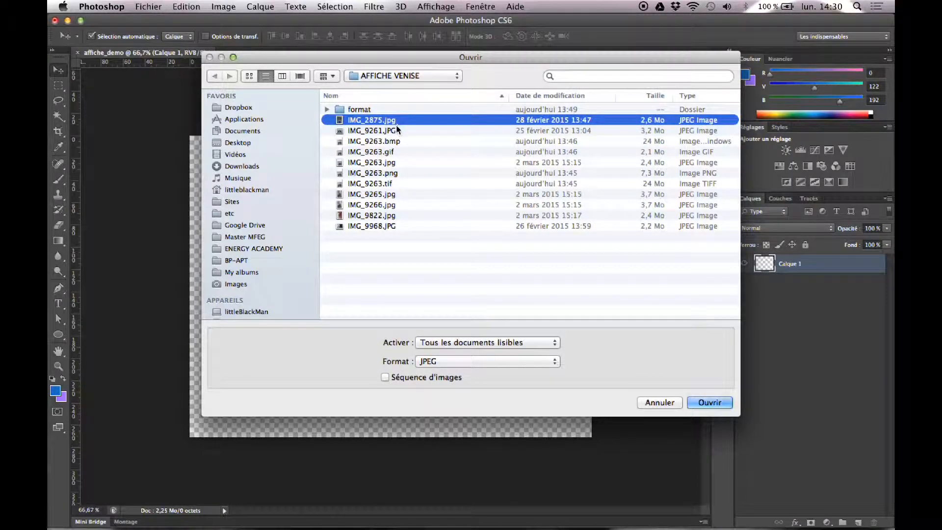
shift+click(392, 130)
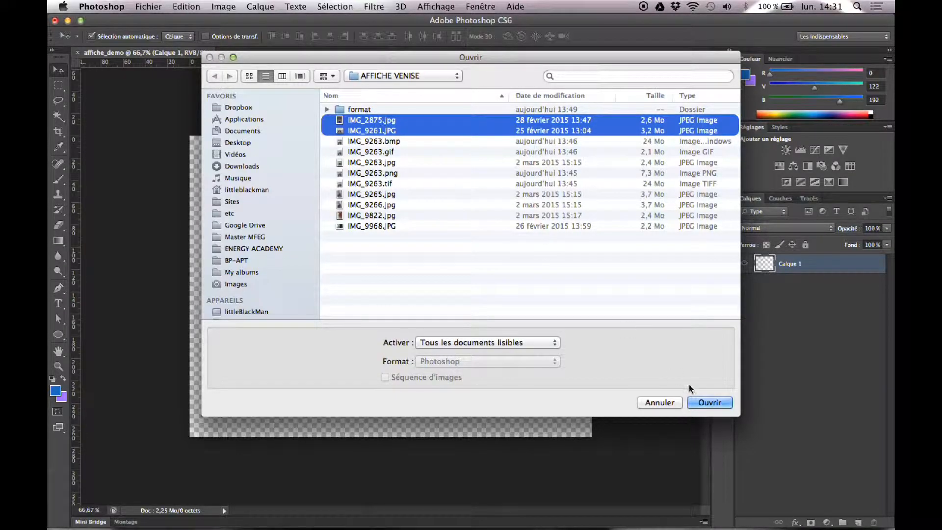
click(705, 403)
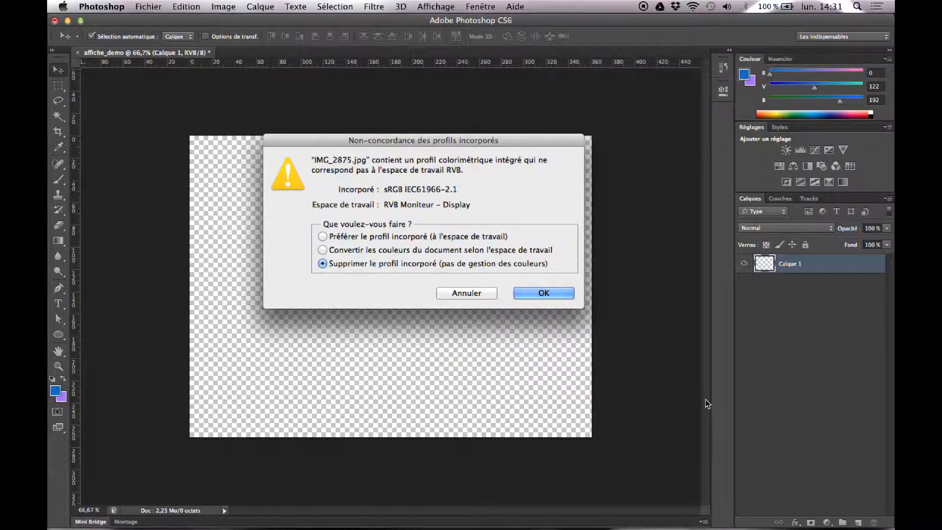
click(553, 293)
click(552, 293)
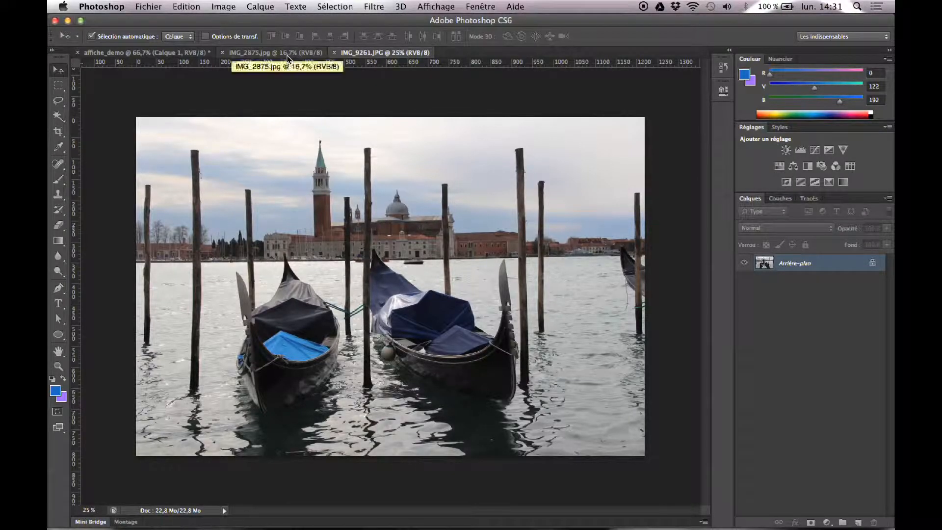
- Look through the open documents affiche_demo, IMG_2875.jpg and IMG_9261.JPG, ending on the gondola photo
click(182, 53)
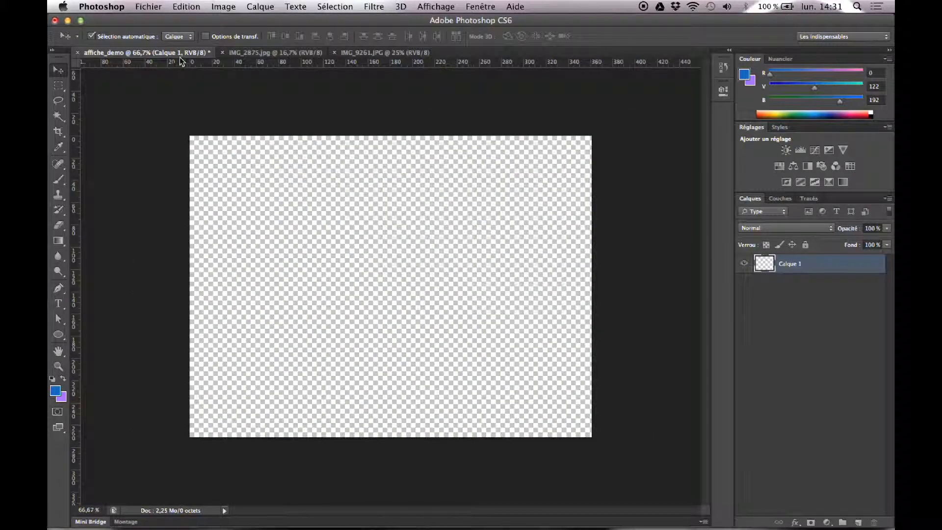
click(259, 53)
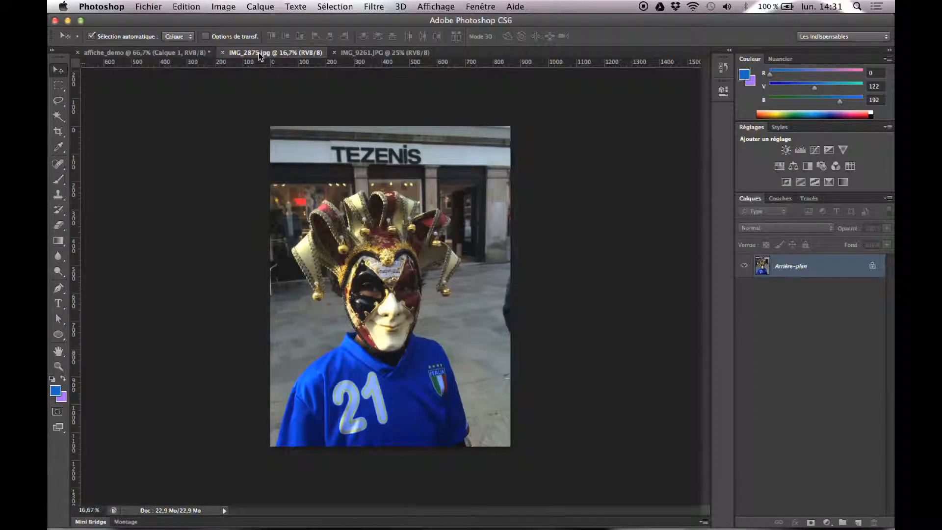
click(362, 52)
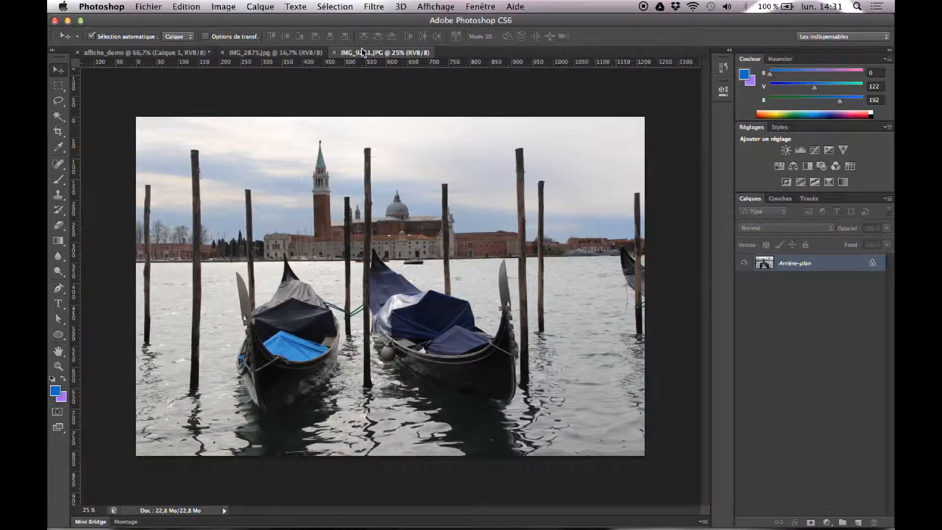
click(179, 55)
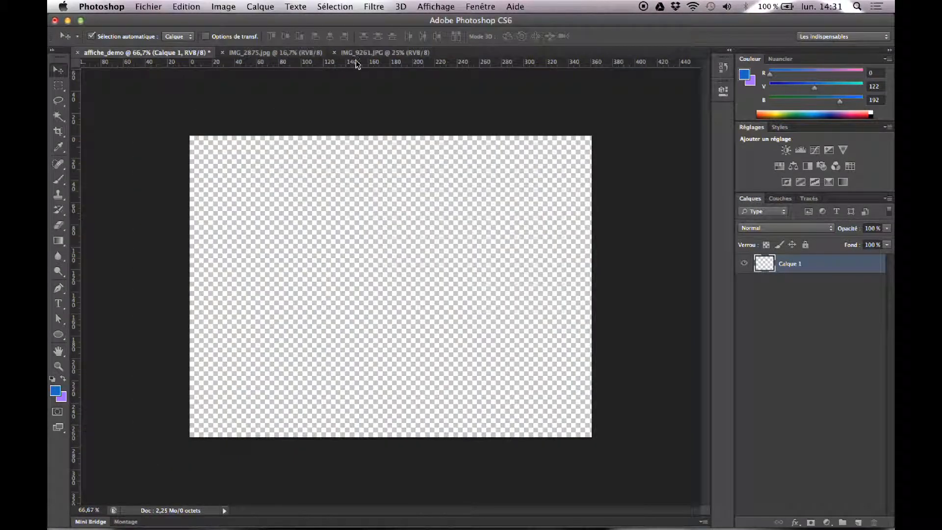
click(373, 54)
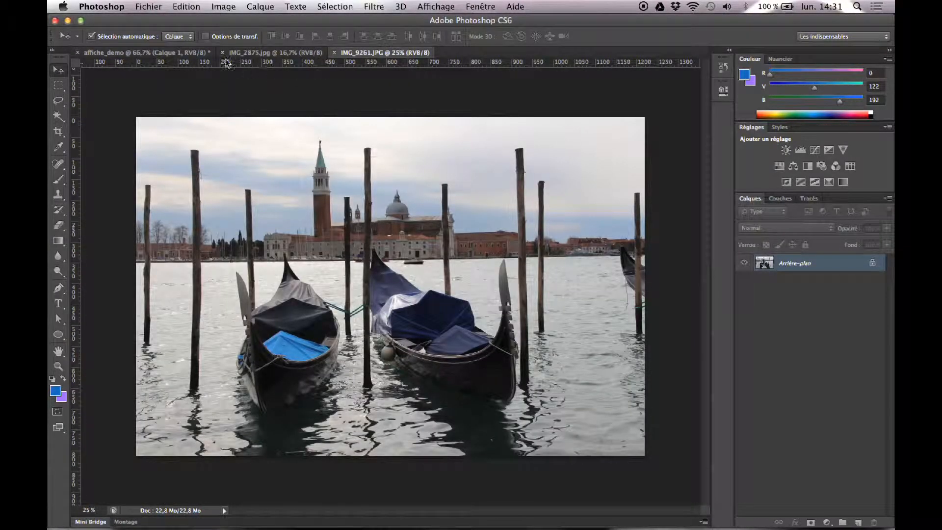
click(180, 53)
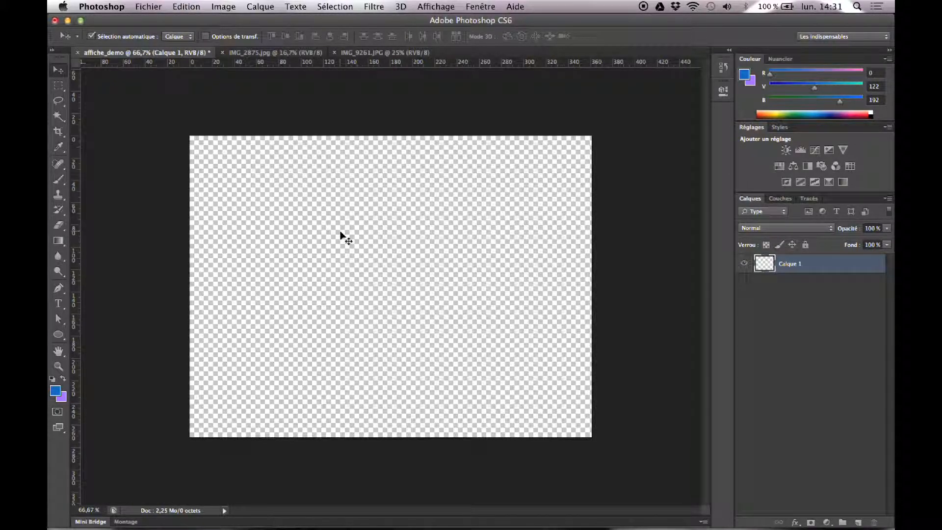
click(359, 55)
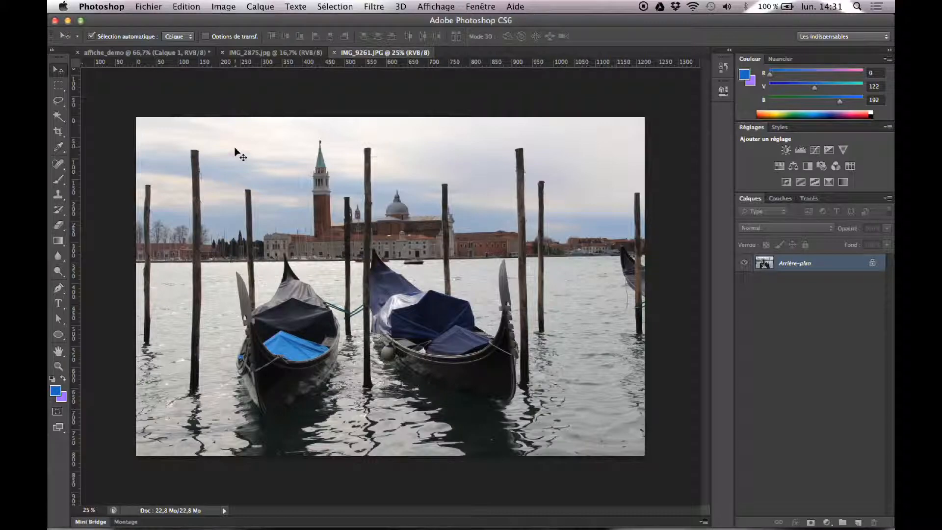
- Copy the gondola photo from IMG_9261.JPG into affiche_demo as a new layer and shift it down slightly
mouse_move(235, 148)
mouse_down()
mouse_move(218, 118)
mouse_move(188, 140)
mouse_move(260, 153)
mouse_move(230, 119)
mouse_move(201, 142)
mouse_move(255, 123)
mouse_move(198, 126)
mouse_move(208, 105)
mouse_move(187, 76)
mouse_move(138, 55)
mouse_move(223, 141)
mouse_up()
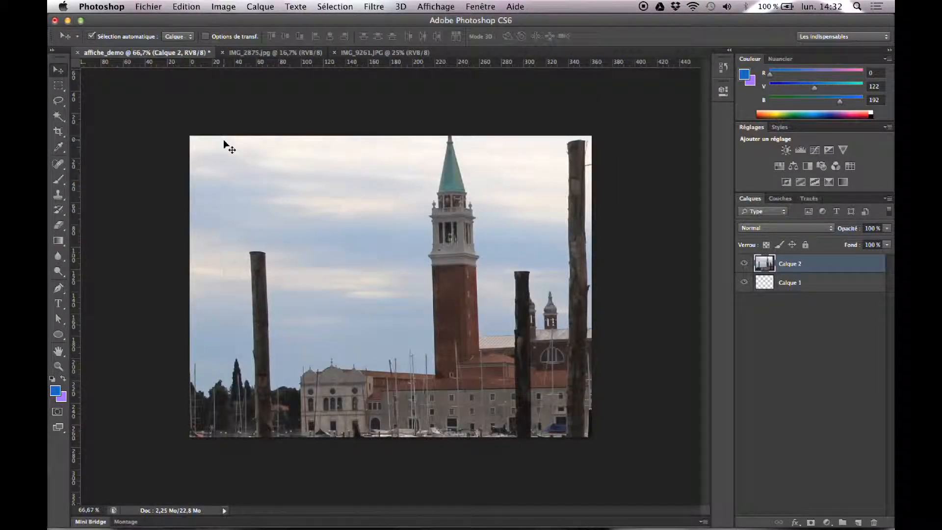
drag(387, 211, 388, 227)
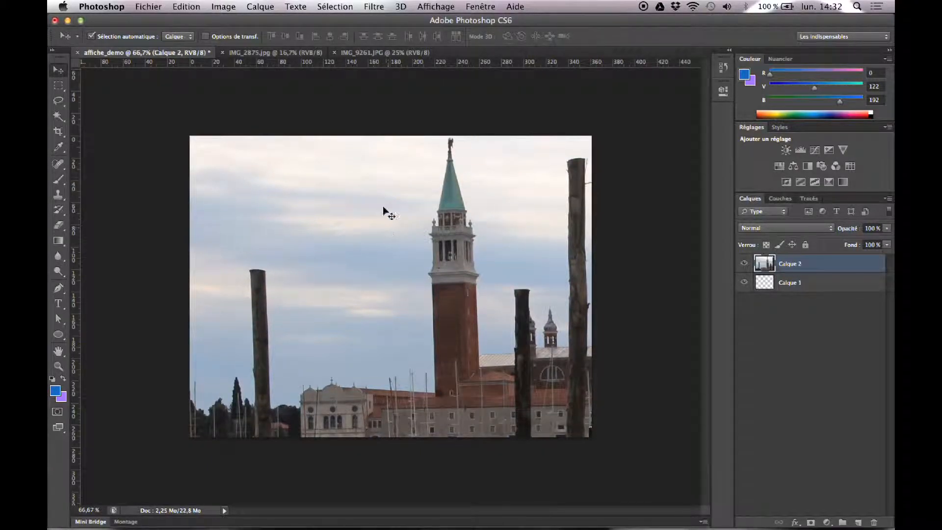
- Compare the image sizes of IMG_9261.JPG and affiche_demo in pixels, leaving both unchanged
click(367, 52)
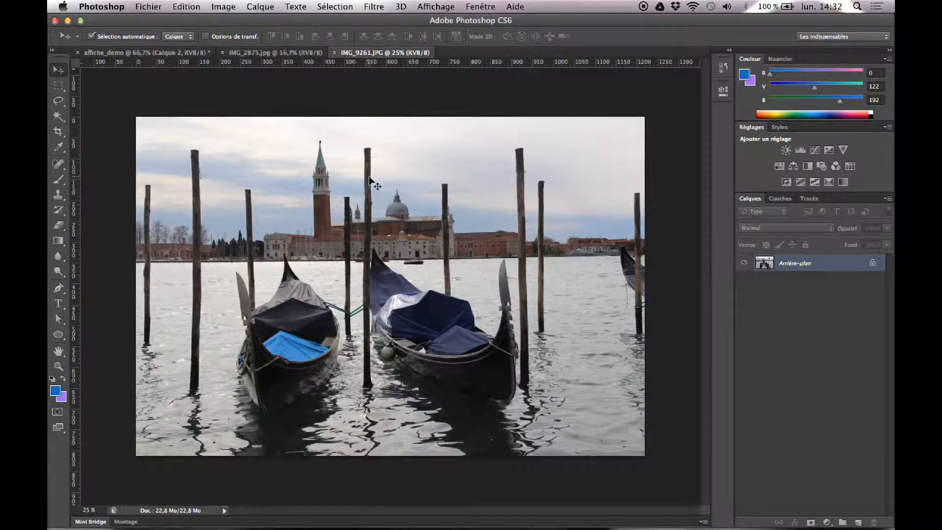
click(233, 8)
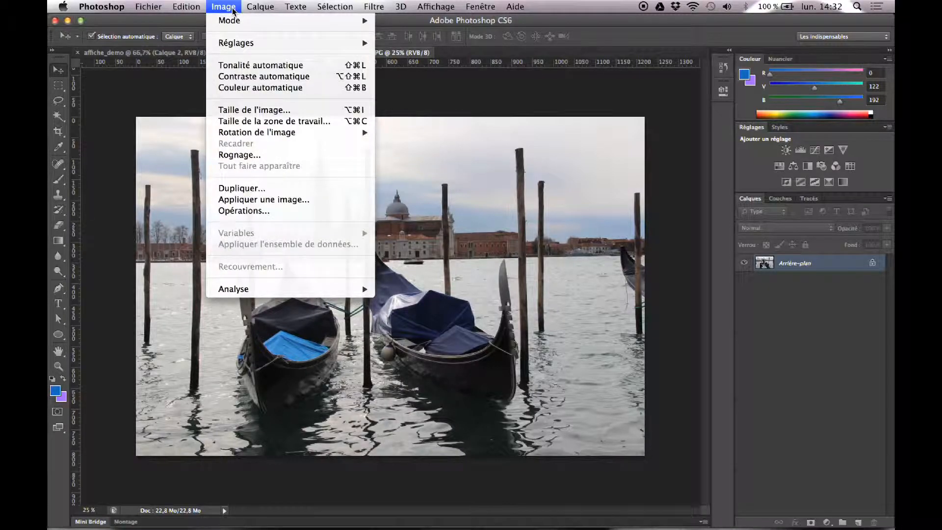
click(268, 109)
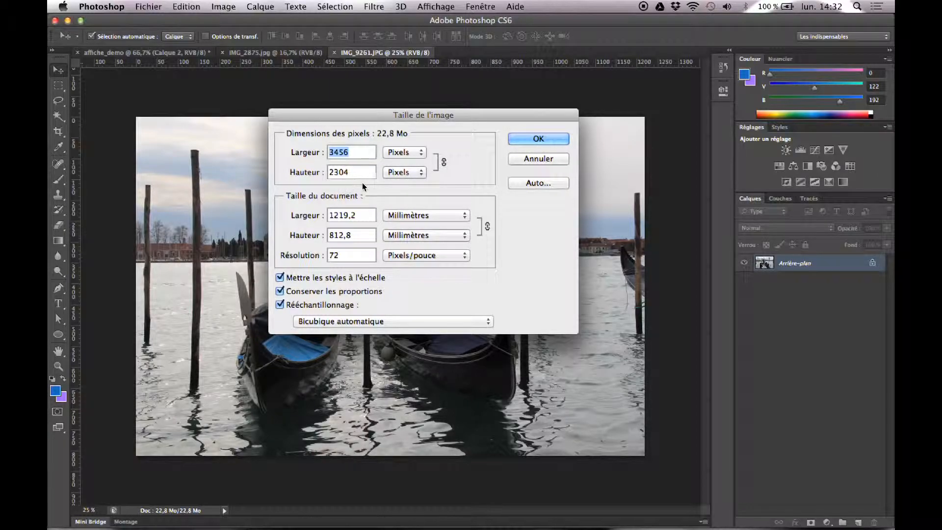
click(524, 142)
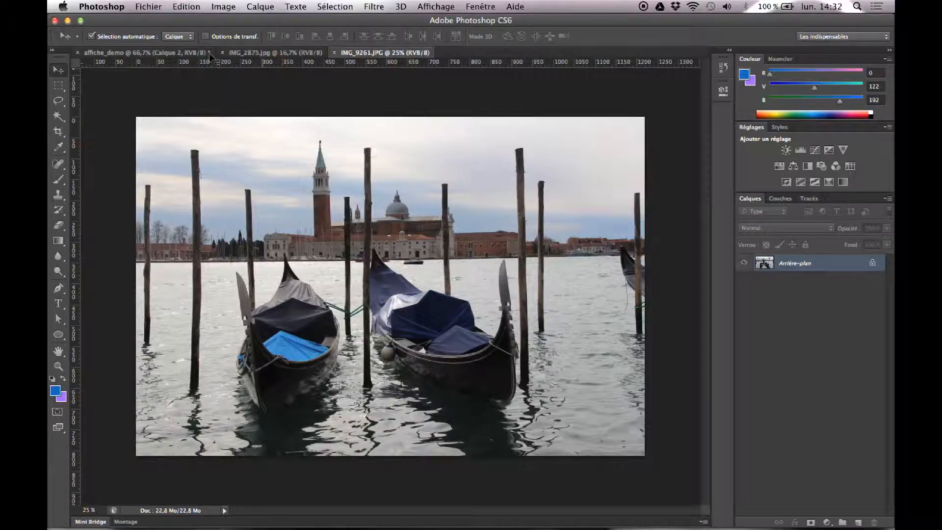
click(171, 51)
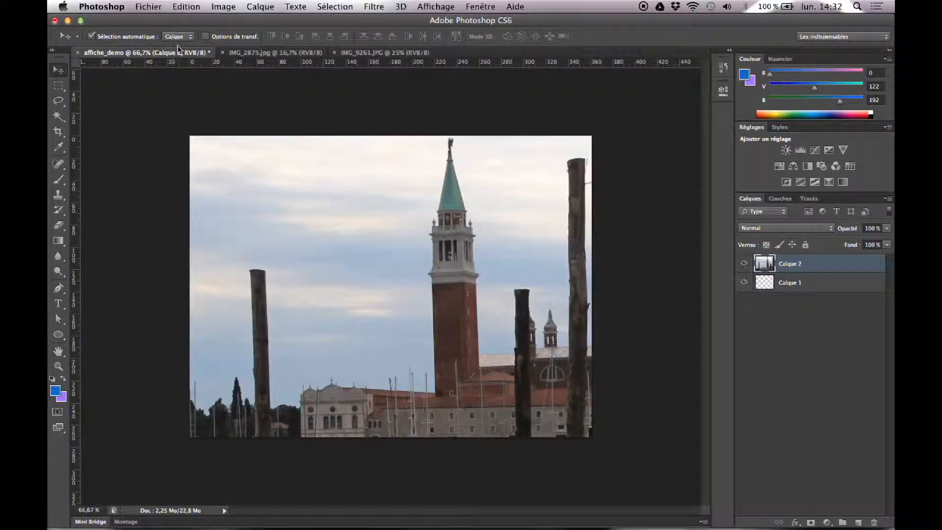
click(267, 6)
mouse_move(235, 7)
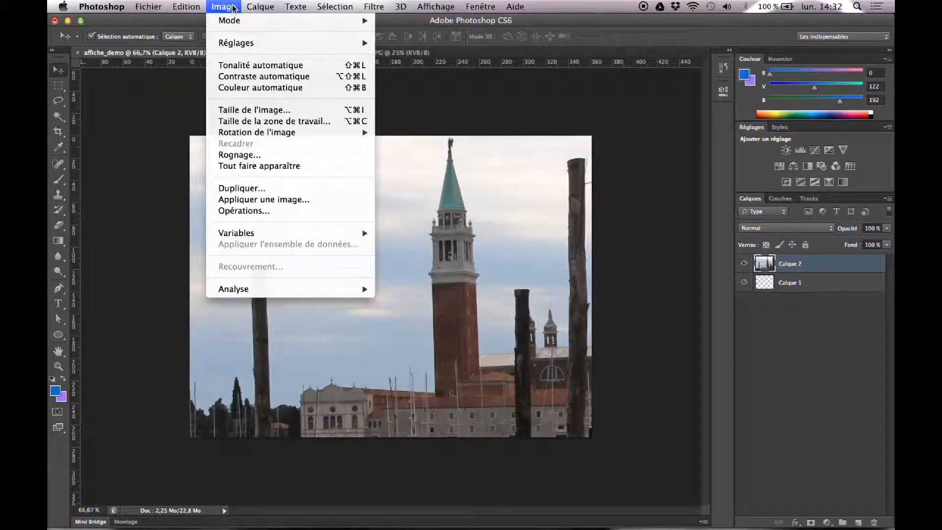
click(261, 114)
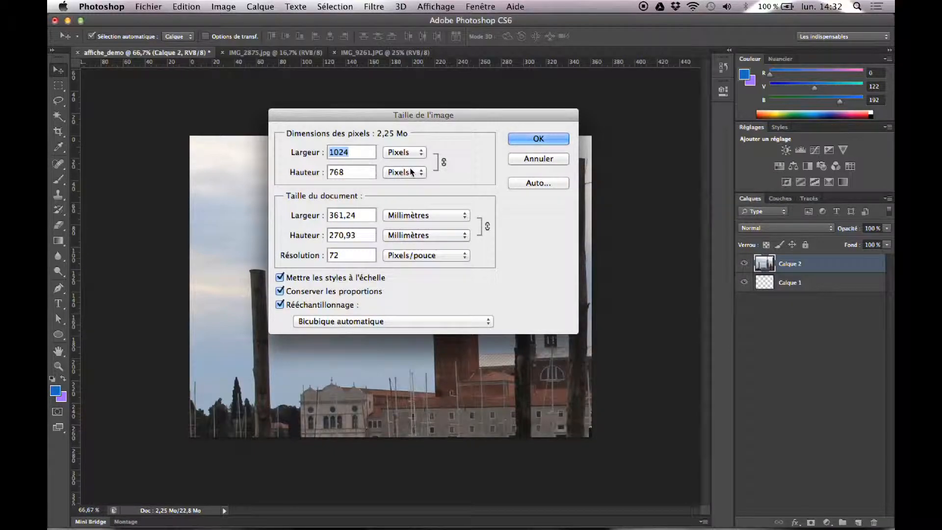
click(529, 141)
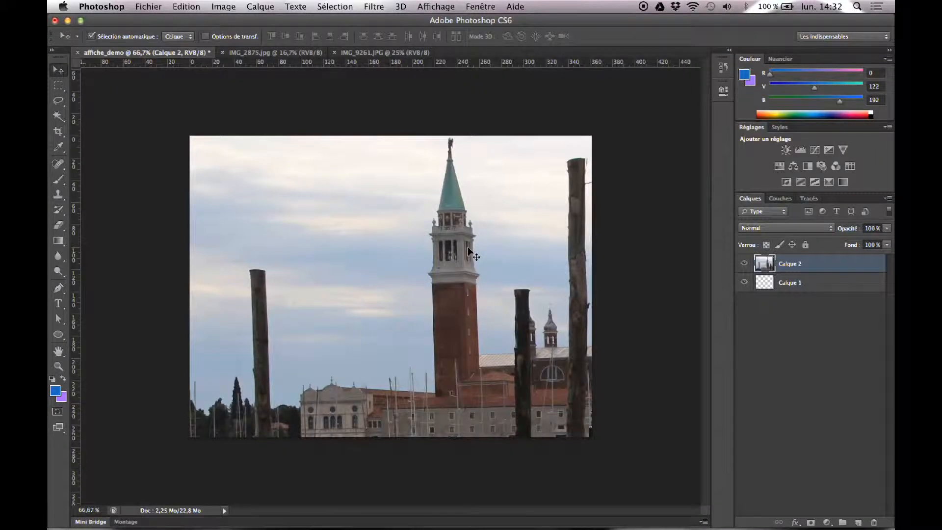
- Shift the gondola layer within the poster so the bell tower sits further right, and start Transformation manuelle on it
mouse_move(404, 263)
mouse_down()
mouse_move(193, 256)
mouse_move(391, 267)
mouse_move(479, 255)
mouse_move(488, 236)
mouse_move(402, 252)
mouse_move(396, 268)
mouse_up()
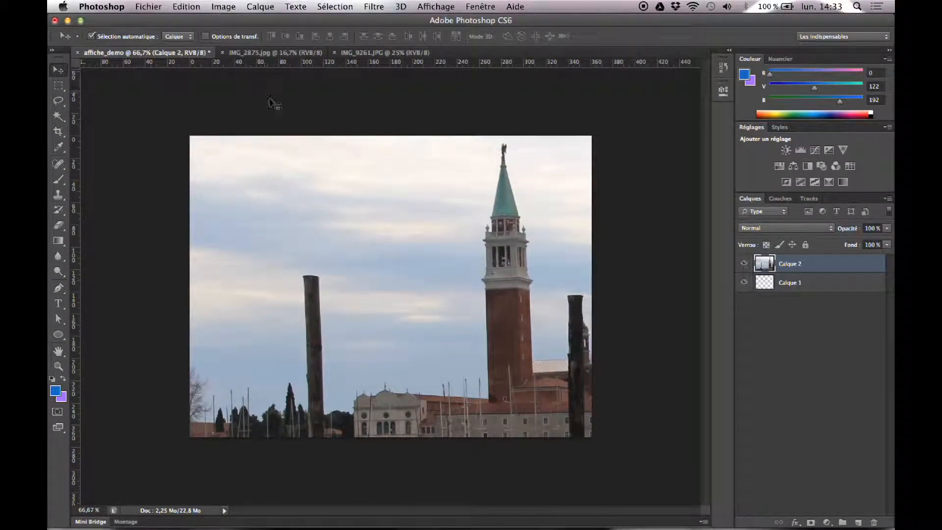
click(195, 8)
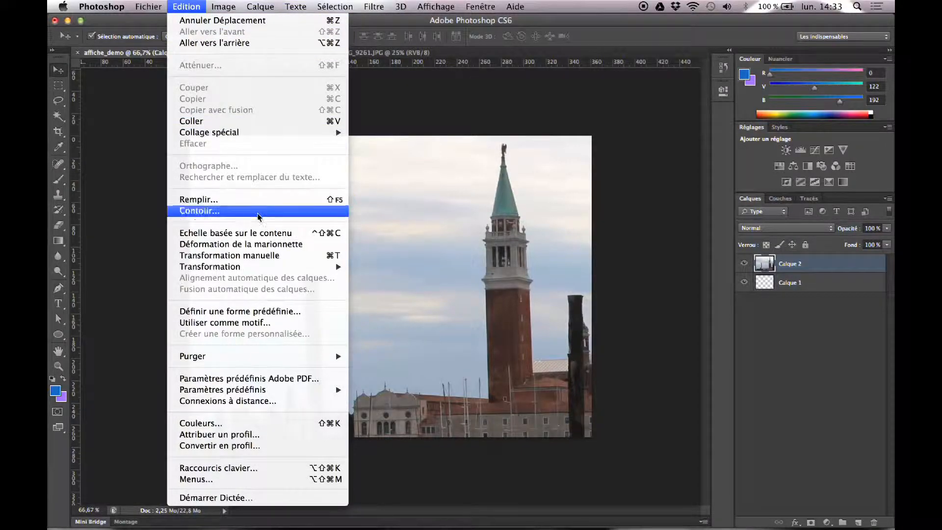
mouse_move(278, 268)
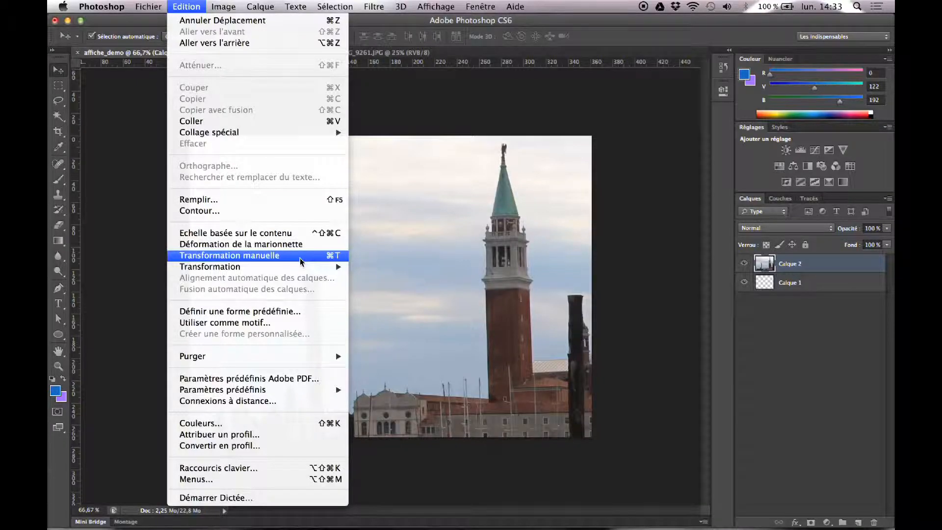
click(301, 258)
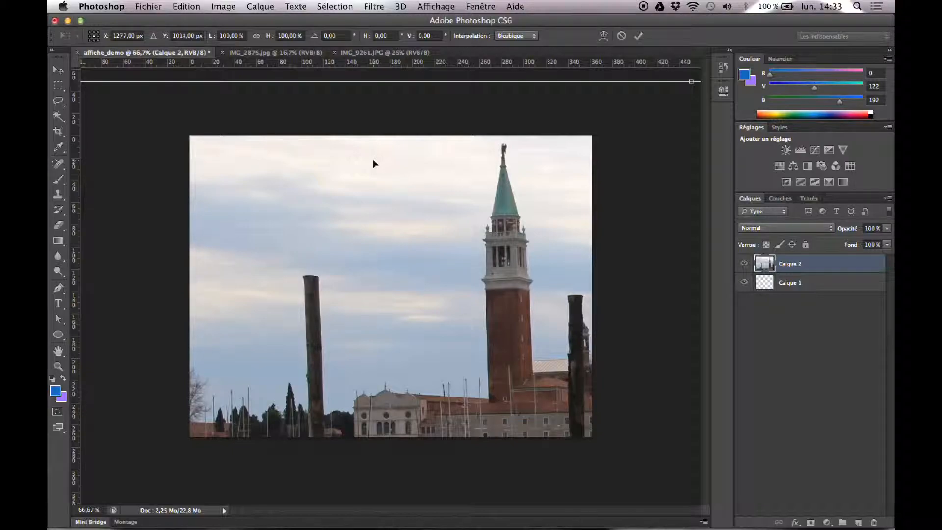
- Start Transformation manuelle on the gondola layer with its entire bounding box in view
click(58, 365)
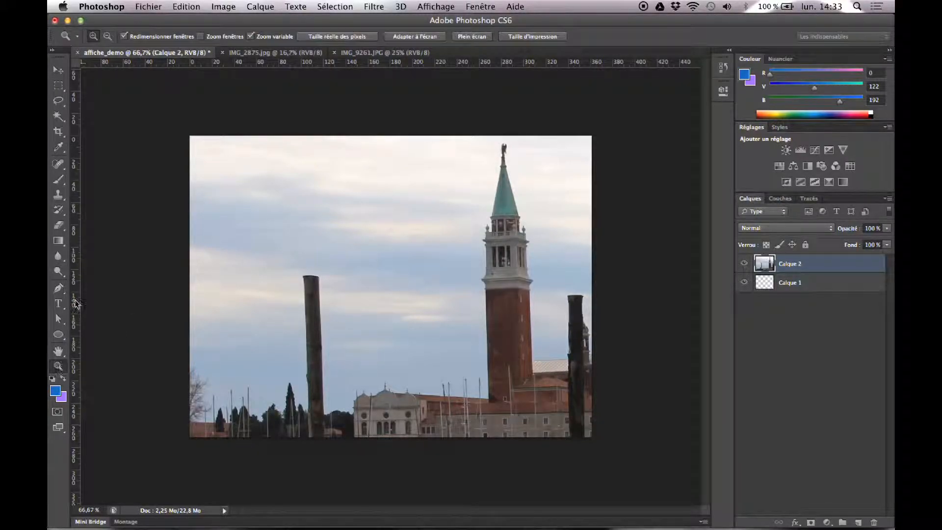
click(107, 35)
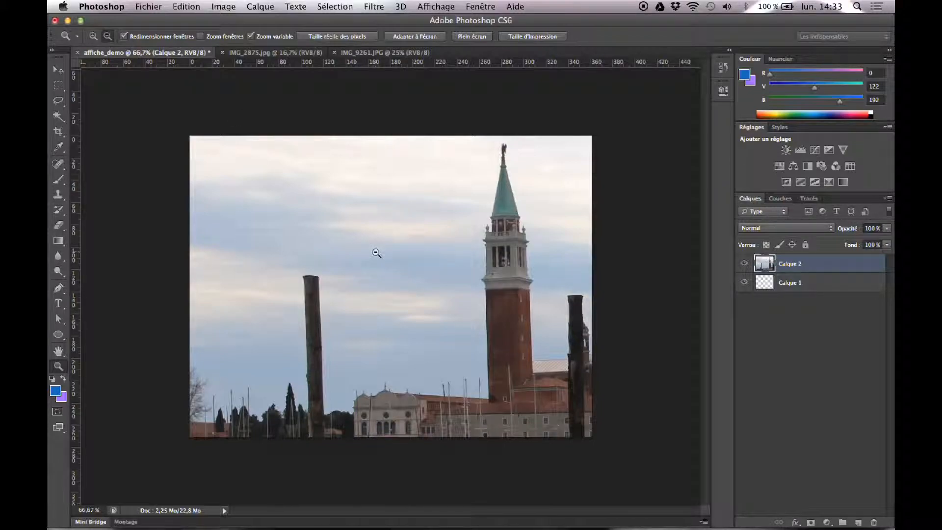
click(376, 253)
click(376, 253)
click(376, 253)
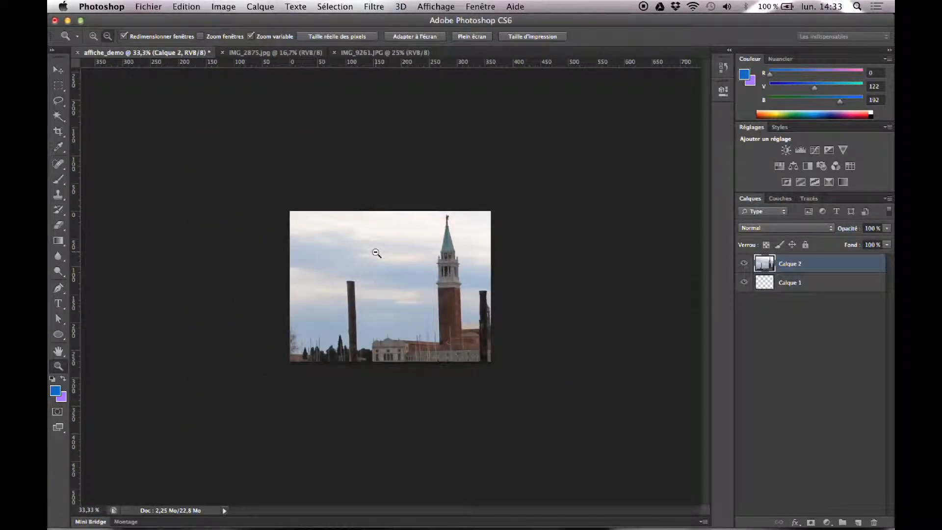
click(376, 253)
click(376, 253)
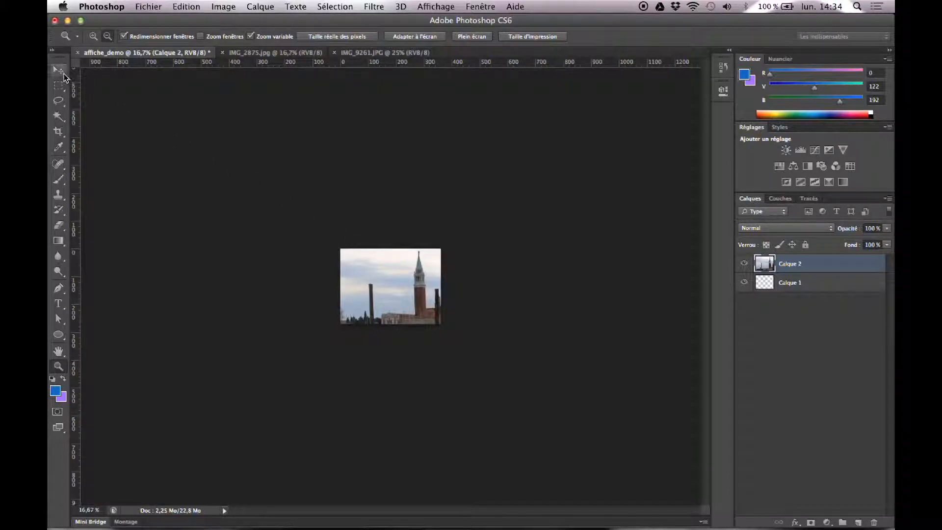
click(61, 72)
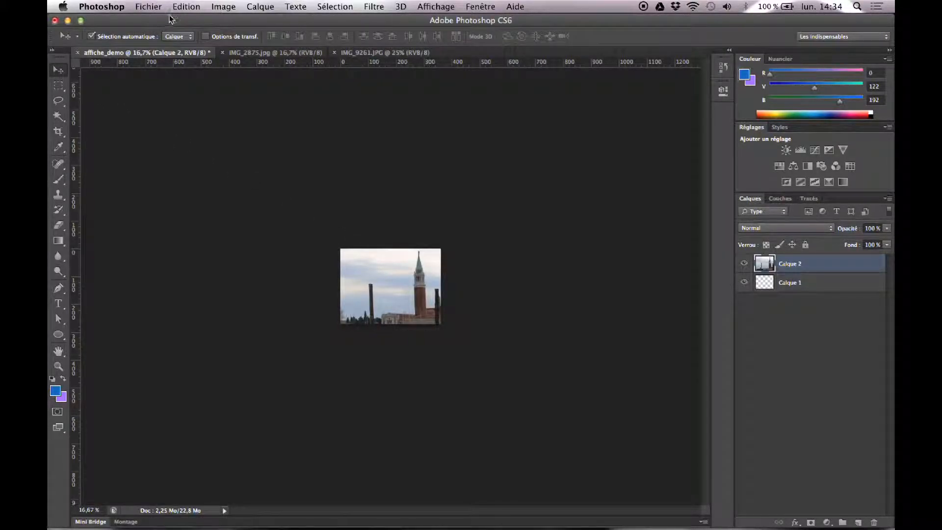
click(187, 8)
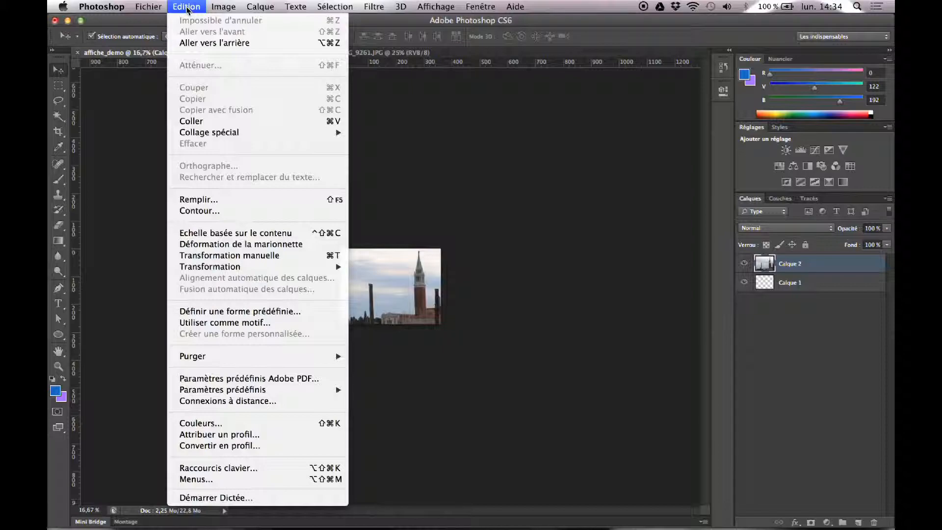
click(229, 254)
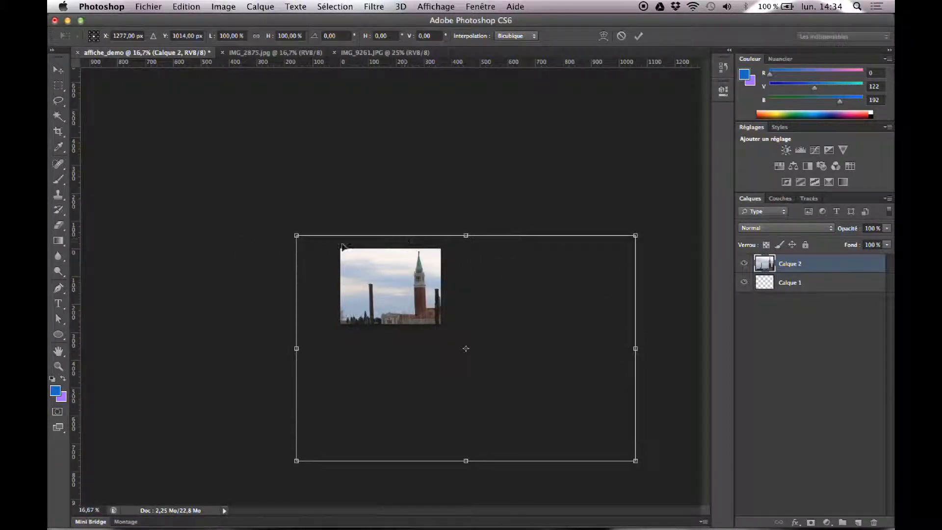
- Move the gondola photo to about X 1438 px, Y 966 px, keeping the transformation open
drag(403, 295, 389, 291)
click(58, 70)
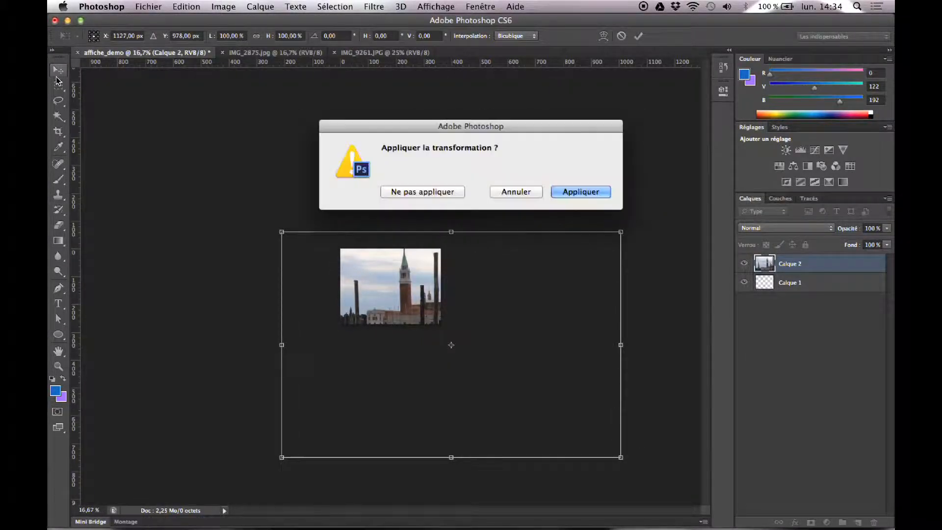
click(510, 194)
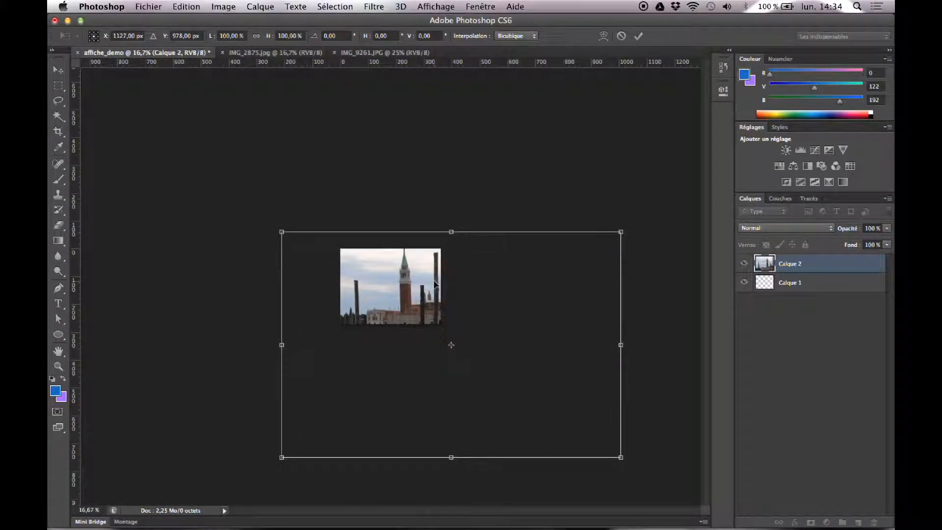
drag(413, 285, 259, 179)
drag(332, 243, 447, 286)
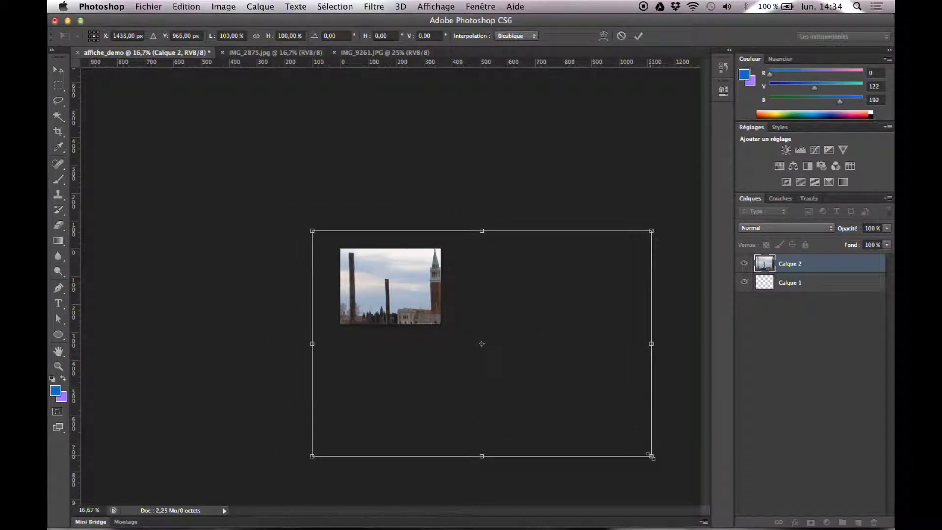
- Link the transformation's width and height and scale the gondola photo down to about 82.87 %
drag(651, 455, 603, 438)
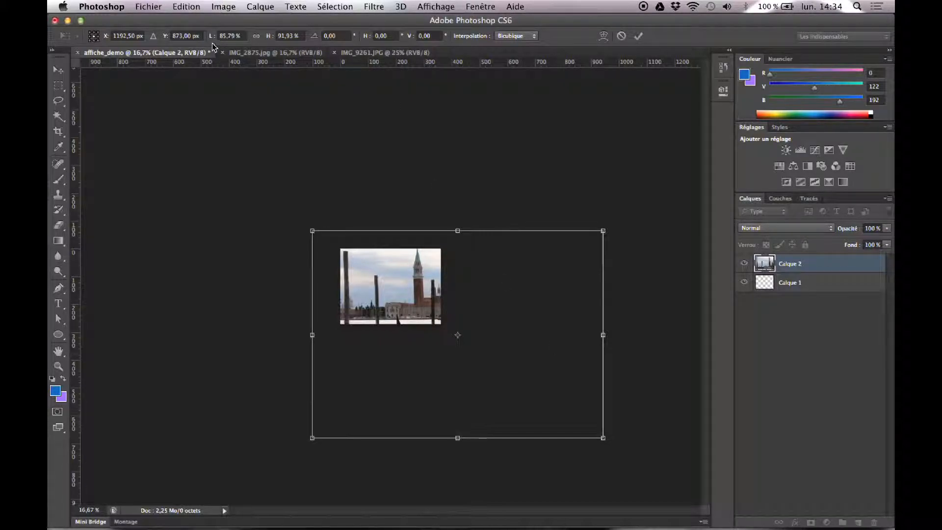
click(256, 38)
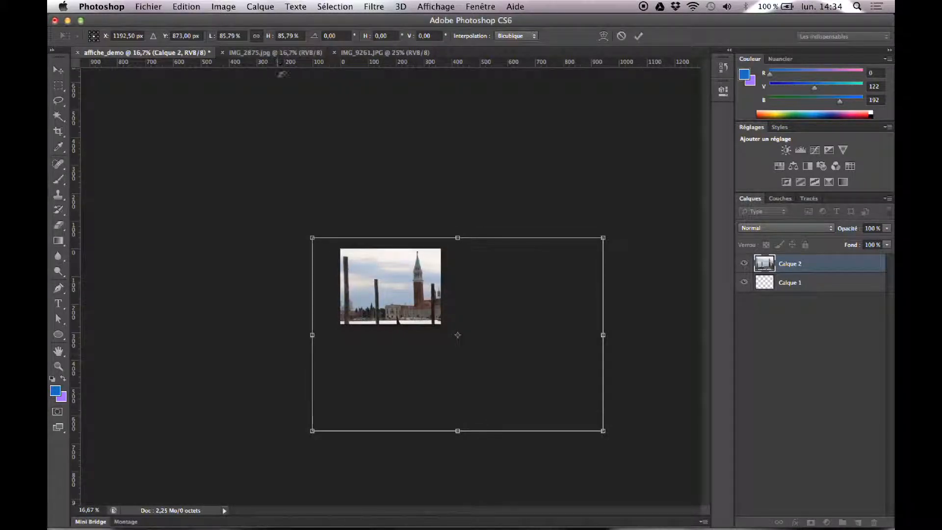
mouse_move(603, 431)
mouse_down()
mouse_move(548, 392)
mouse_move(532, 365)
mouse_move(589, 416)
mouse_move(578, 420)
mouse_move(505, 362)
mouse_move(602, 429)
mouse_move(512, 370)
mouse_move(594, 423)
mouse_up()
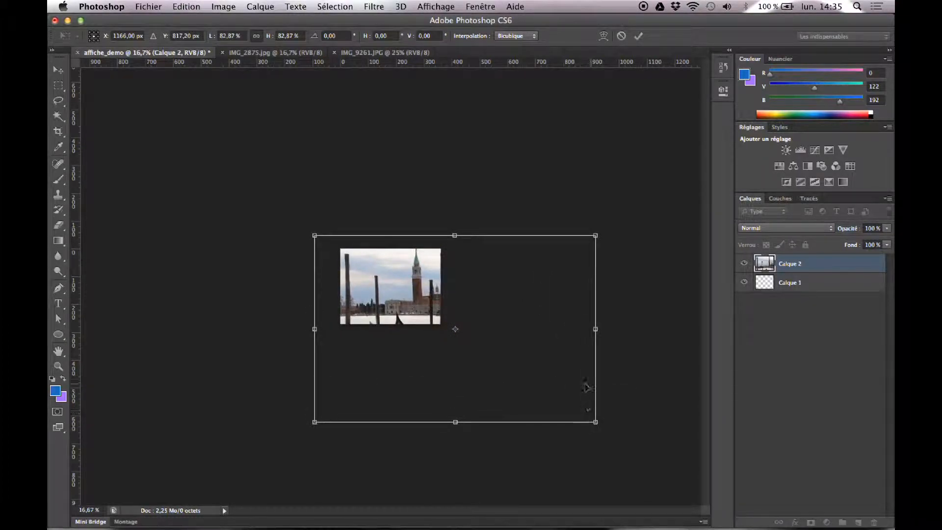
- Shrink the photo's width and height separately, restore its proportions at 49.07 %, and unlink the two dimensions
drag(596, 327, 481, 328)
drag(397, 422, 397, 341)
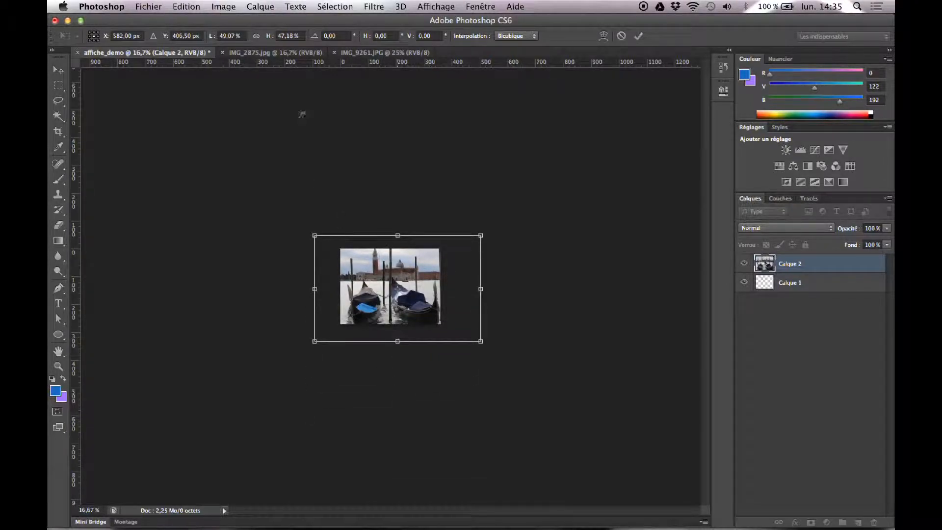
click(258, 36)
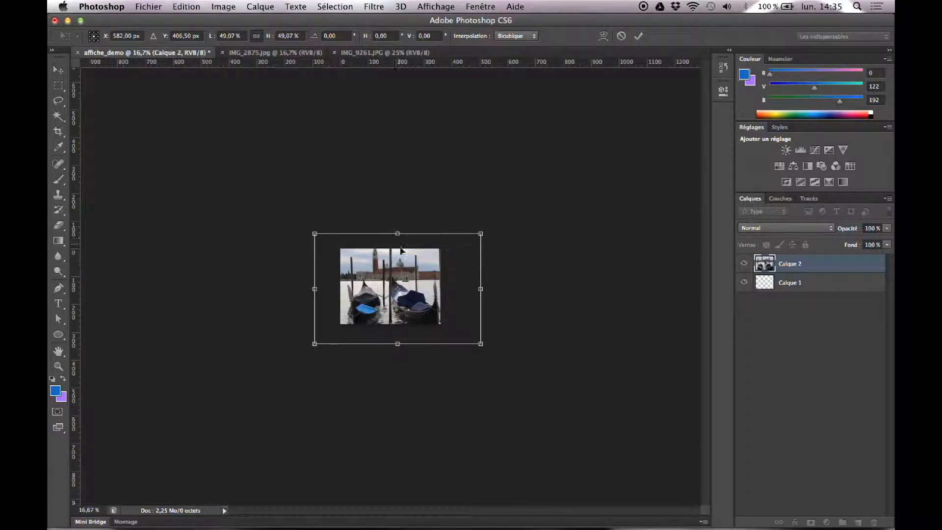
click(257, 36)
- Reduce the gondola photo to about 27 %, place it in the poster's upper-left corner, and apply the transformation
drag(480, 233, 462, 246)
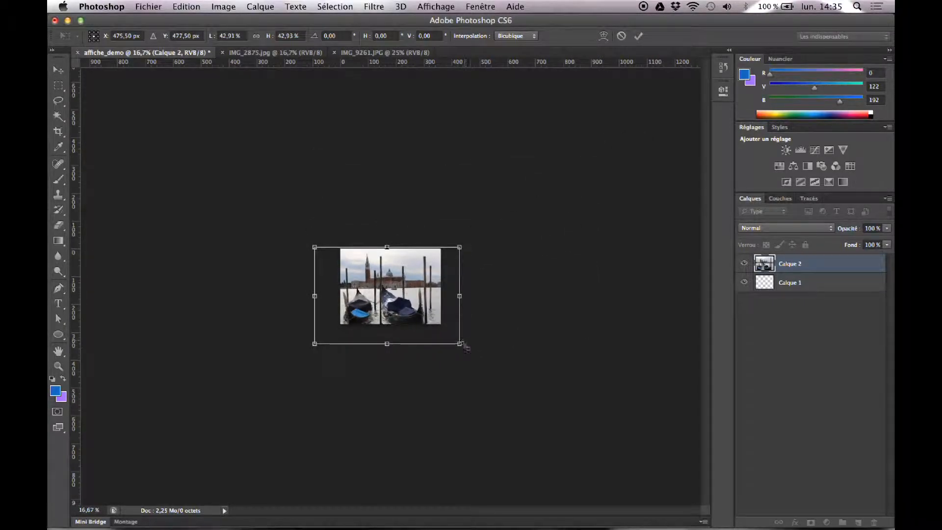
drag(462, 346, 392, 324)
drag(368, 270, 396, 273)
mouse_move(431, 310)
mouse_down()
mouse_move(461, 329)
mouse_move(434, 313)
mouse_up()
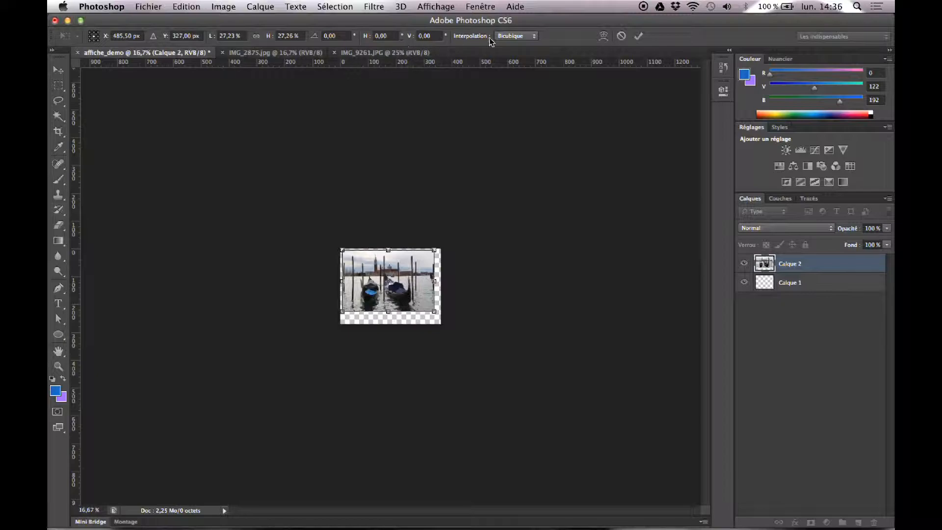
click(638, 36)
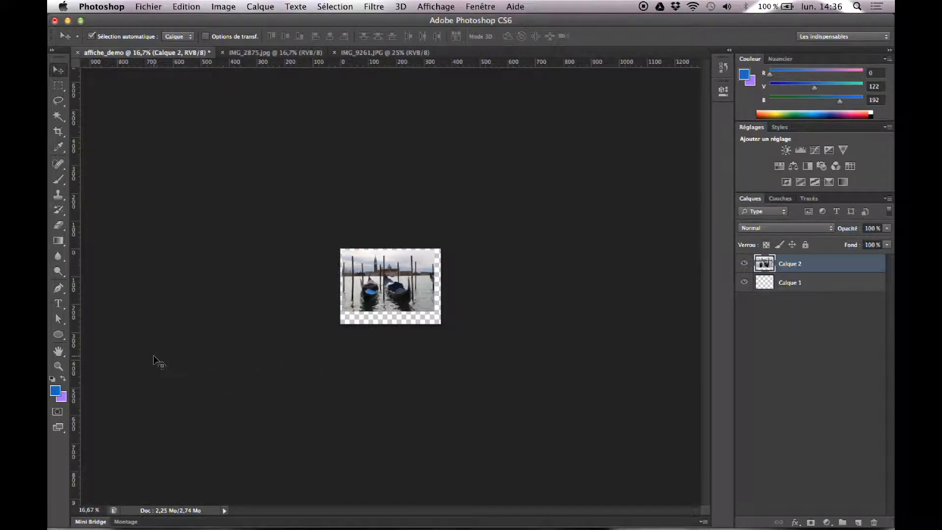
- Examine the resized gondola photo in affiche_demo at 66.67 % zoom
click(58, 365)
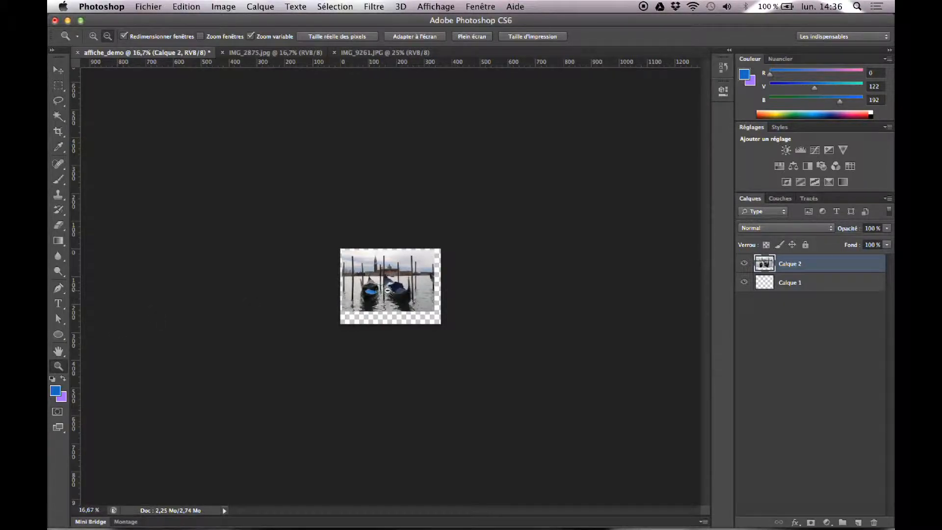
click(93, 36)
click(383, 284)
click(383, 284)
click(383, 284)
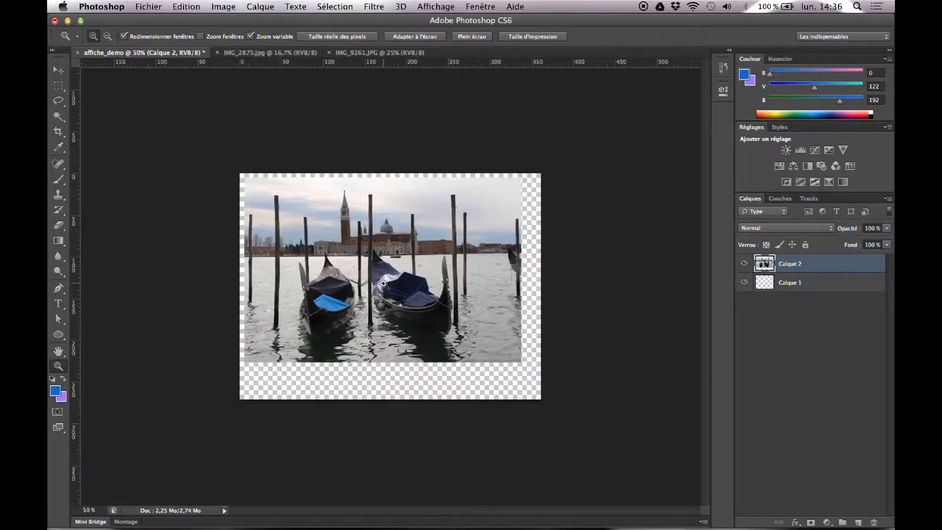
click(383, 283)
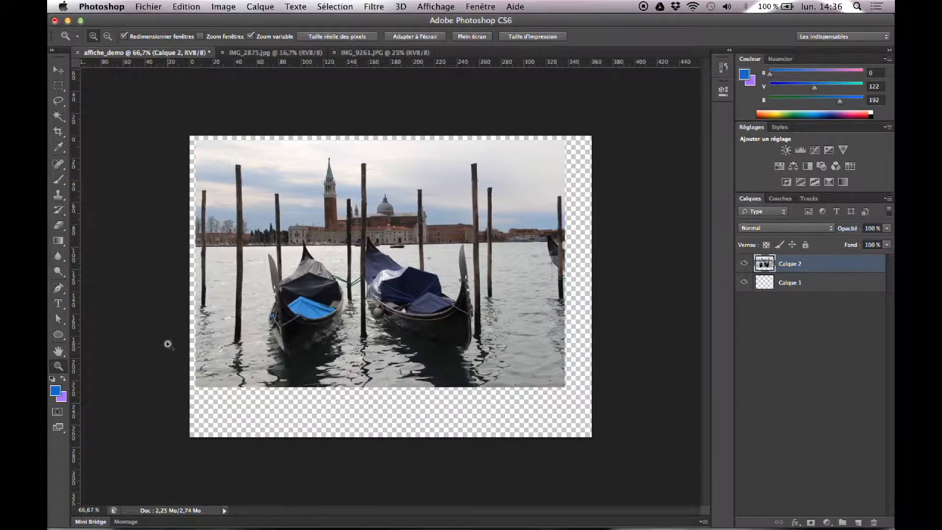
- Examine the right gondola's blue covers up close at 500 %, returning to 200 % zoom
click(59, 73)
key(z)
click(383, 271)
drag(383, 270, 383, 271)
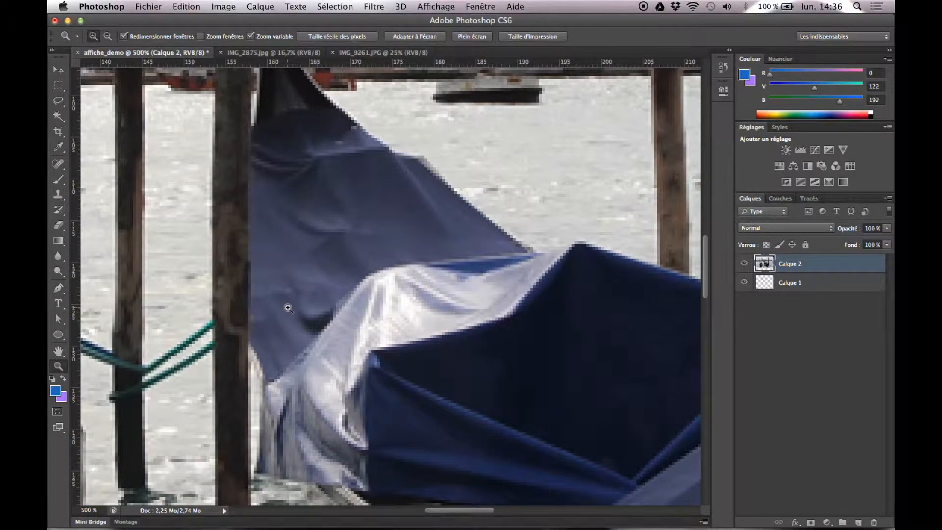
key(alt)
alt+click(321, 274)
alt+click(321, 274)
alt+click(320, 273)
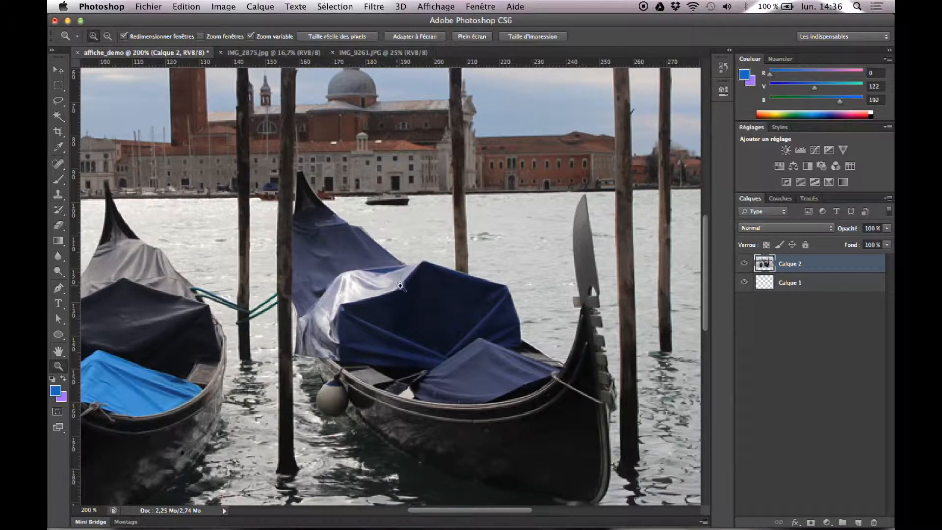
- Examine both gondolas across the photo's width with the Hand tool at 200 %, returning to the full poster at 66.67 %
click(58, 351)
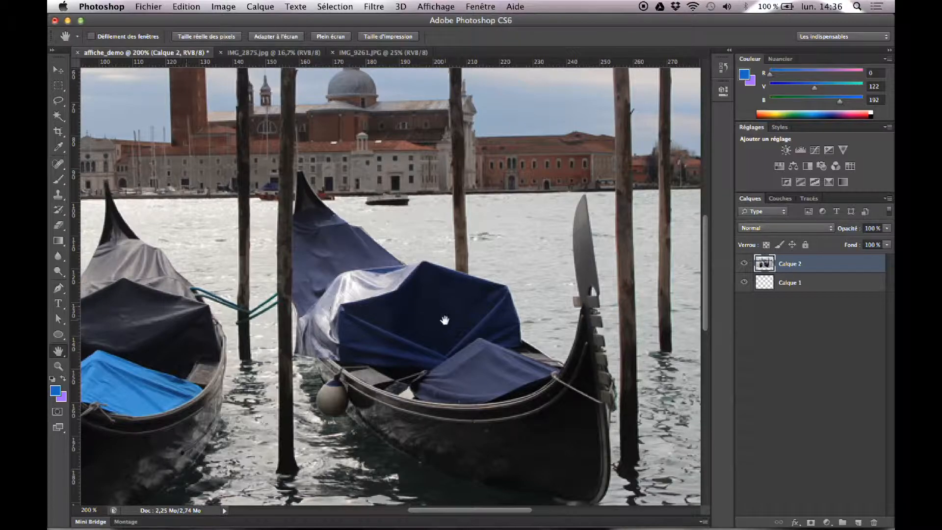
drag(444, 319, 291, 325)
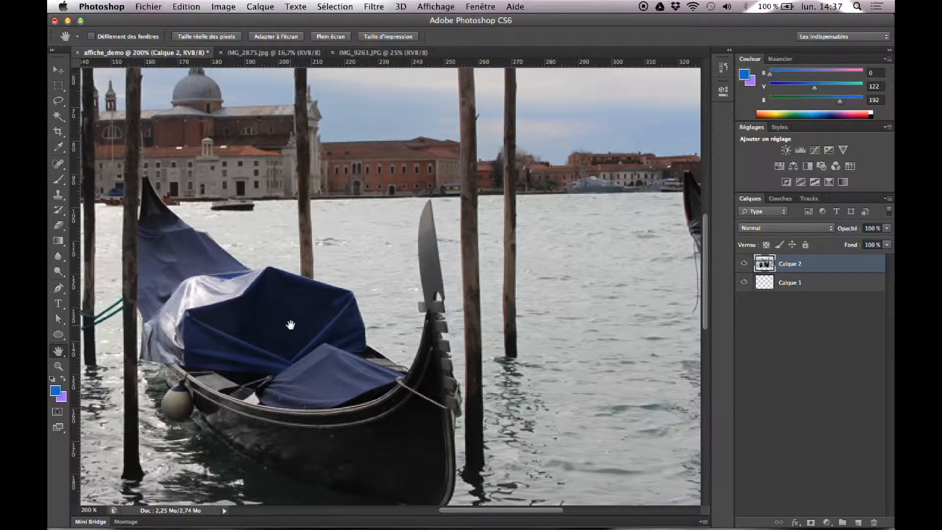
drag(301, 305, 492, 303)
drag(329, 293, 488, 304)
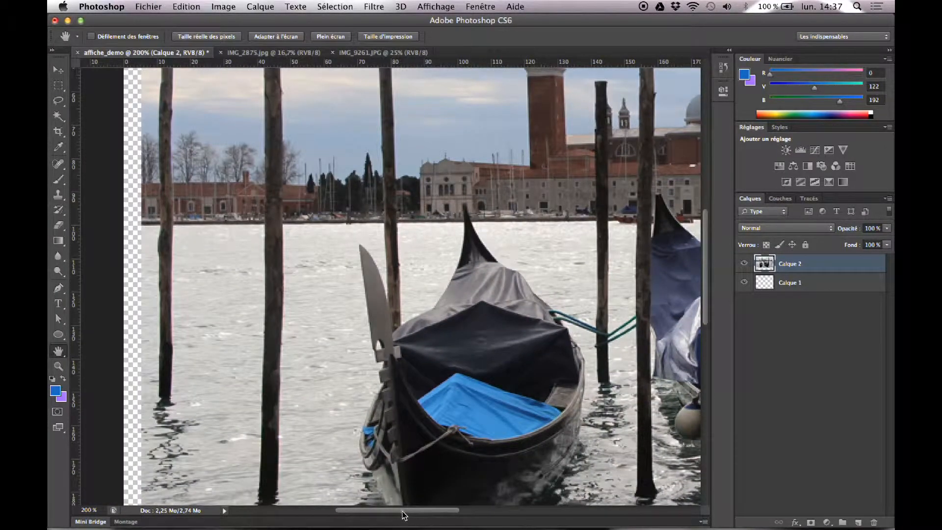
drag(402, 514, 425, 510)
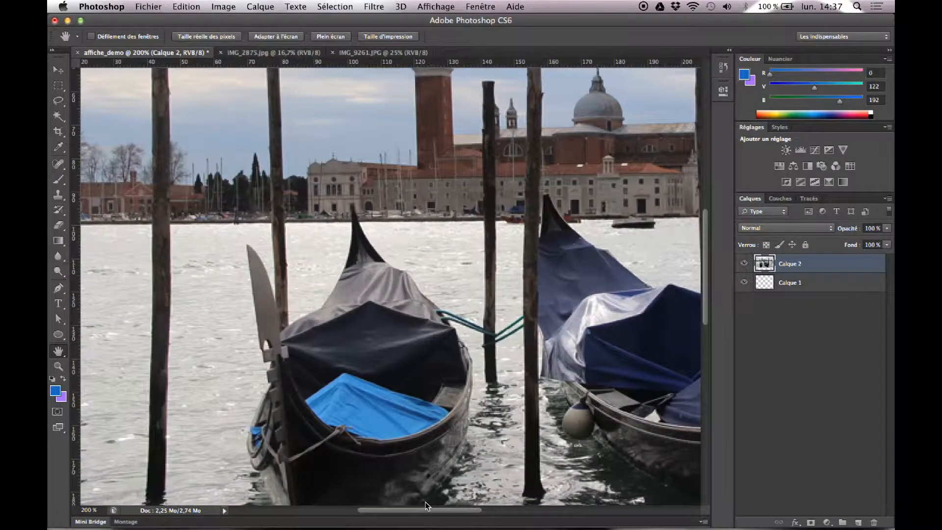
drag(374, 251, 432, 256)
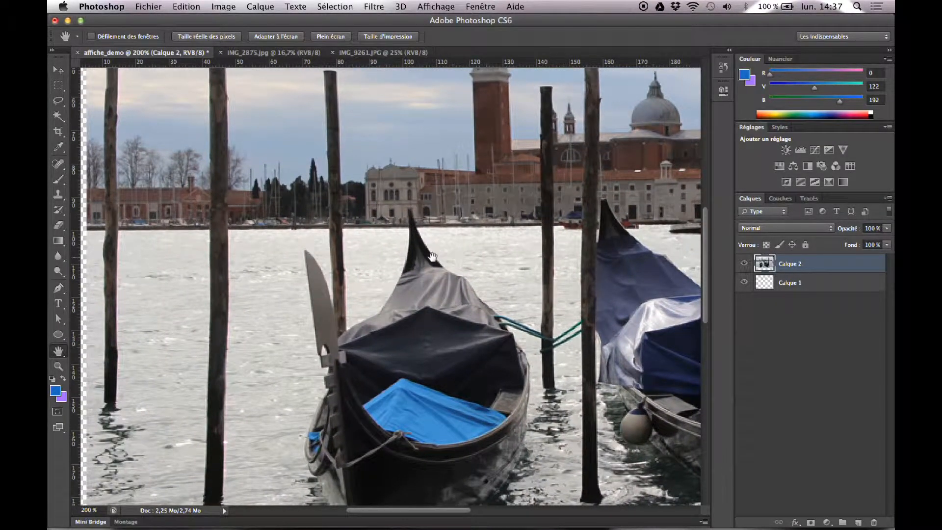
key(z)
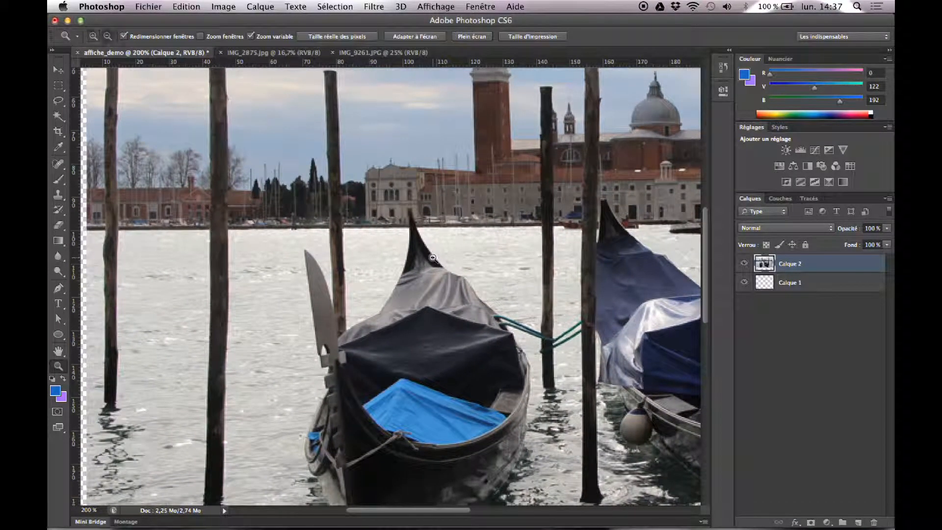
alt+click(431, 257)
alt+click(433, 257)
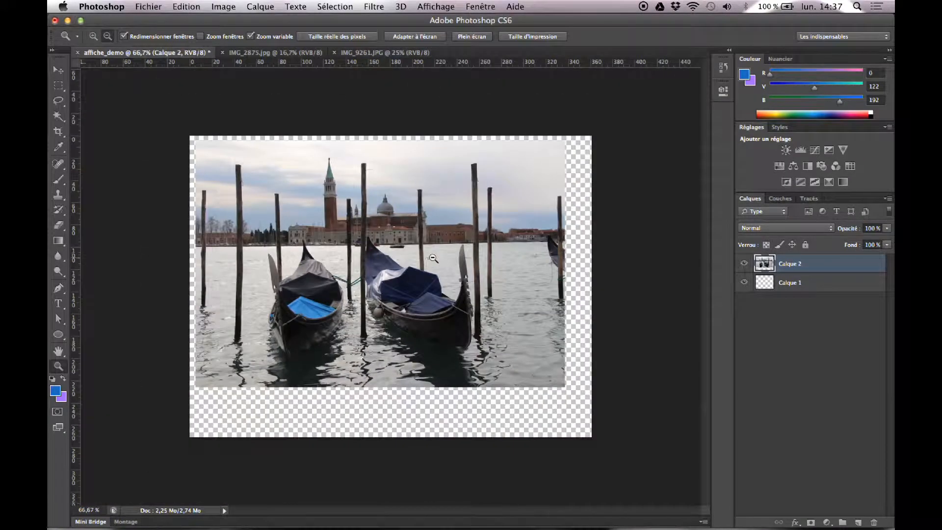
click(395, 264)
alt+click(395, 263)
- Enlarge the gondola photo on Calque 2 proportionally with a free transform until it covers the entire canvas, and apply the transformation
click(57, 71)
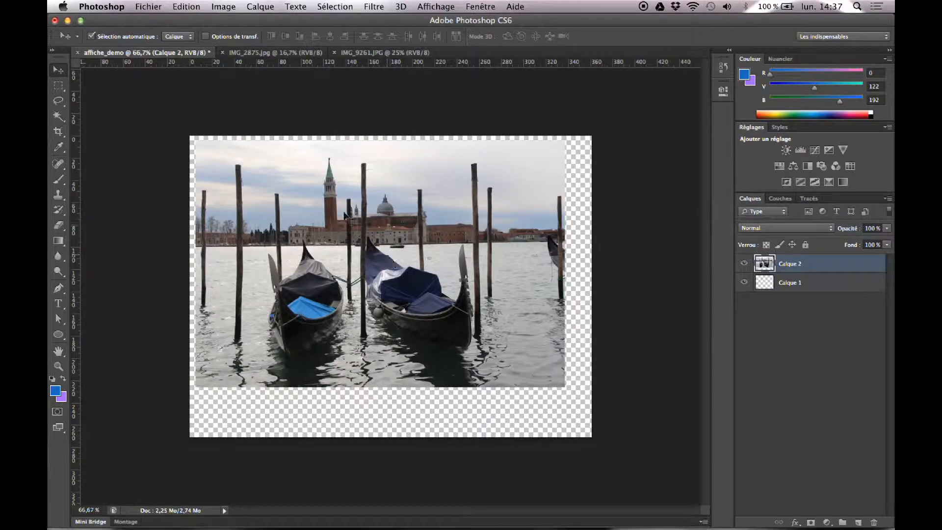
click(191, 6)
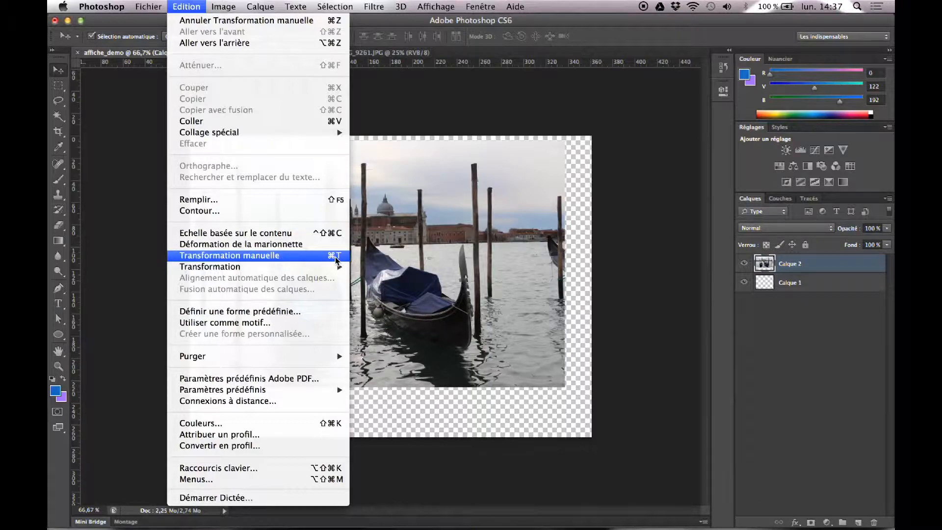
click(393, 264)
key(super+t)
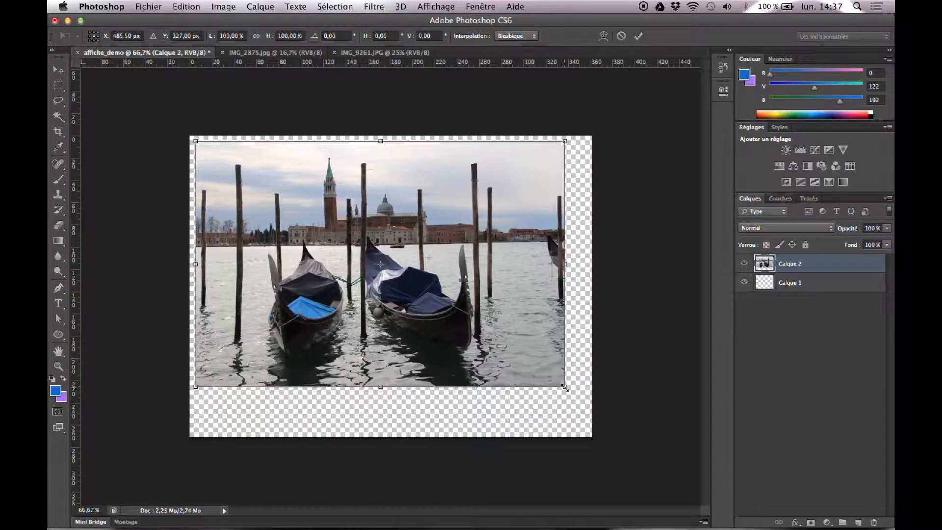
mouse_move(564, 387)
mouse_down()
mouse_move(611, 419)
mouse_move(598, 419)
mouse_move(626, 428)
mouse_move(551, 374)
mouse_move(551, 382)
mouse_up()
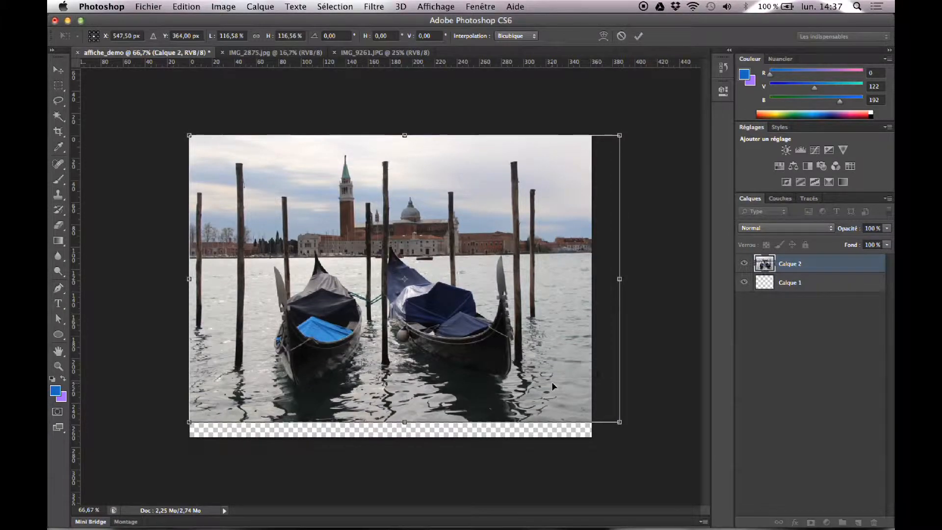
drag(619, 420, 644, 438)
key(Return)
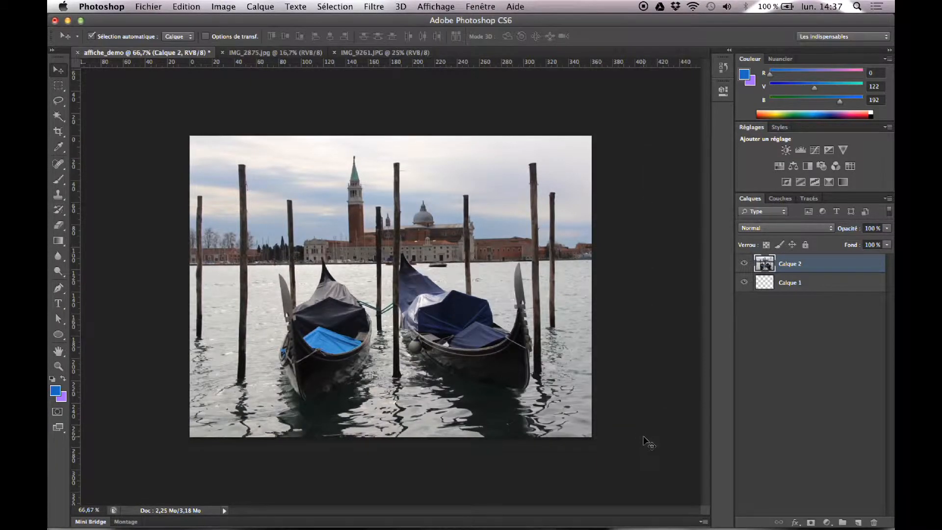